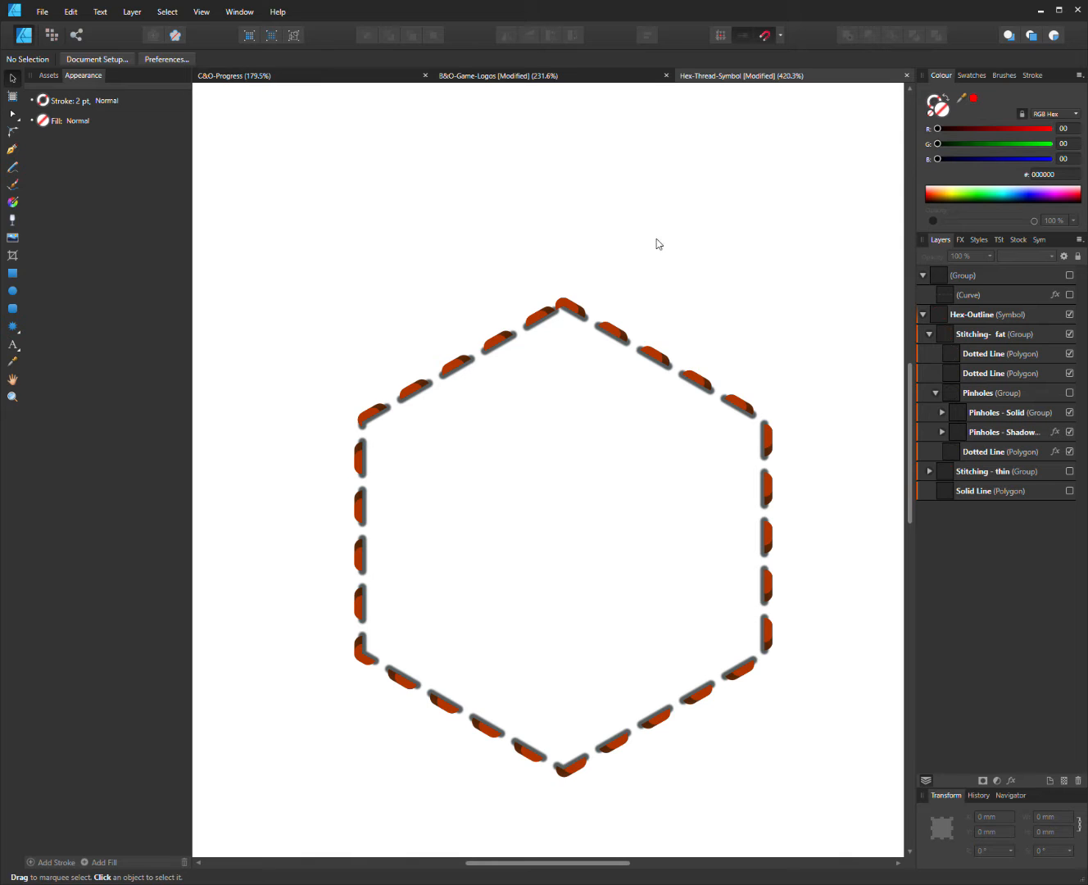
Examine the stitched hexagon's dashes up close along with its three Dotted Line layers
{"action": "scroll", "coordinate": [624, 364], "scroll_direction": "up", "scroll_amount": 4}
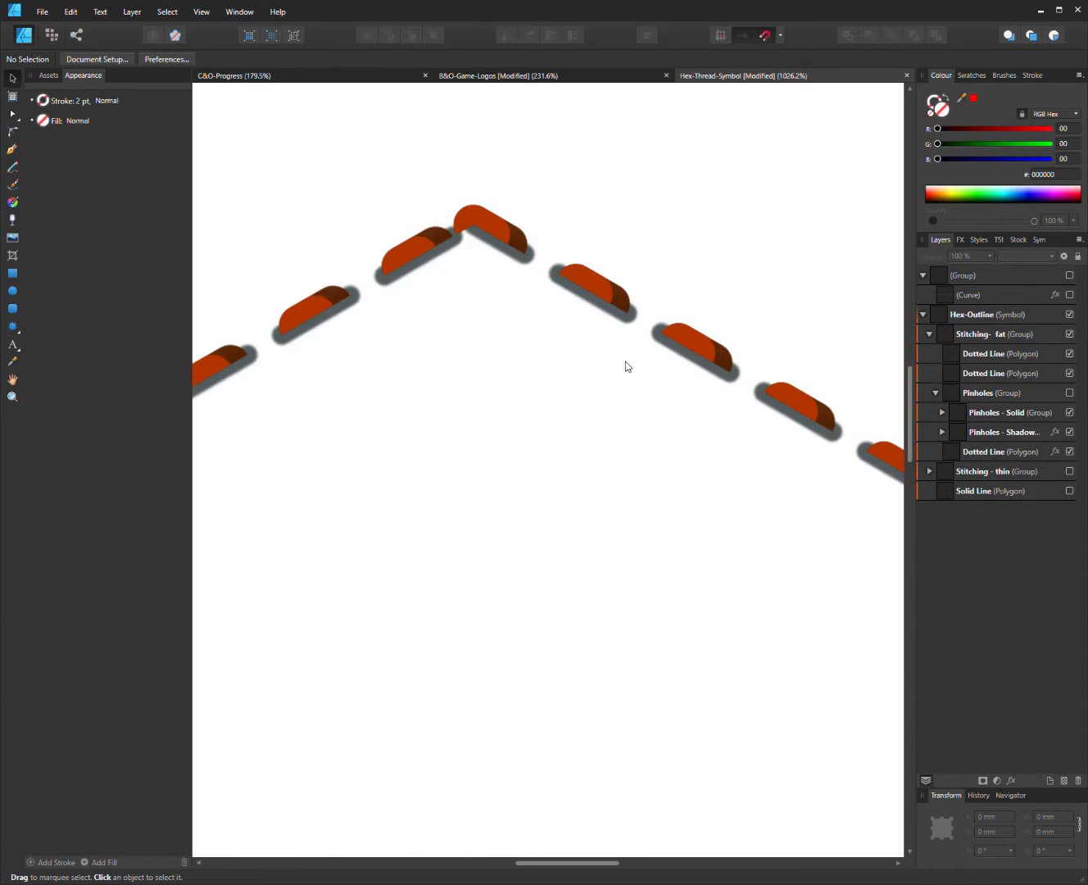
{"action": "scroll", "coordinate": [626, 361], "scroll_direction": "up", "scroll_amount": 4}
{"action": "scroll", "coordinate": [624, 352], "scroll_direction": "up", "scroll_amount": 2}
{"action": "scroll", "coordinate": [608, 340], "scroll_direction": "down", "scroll_amount": 3}
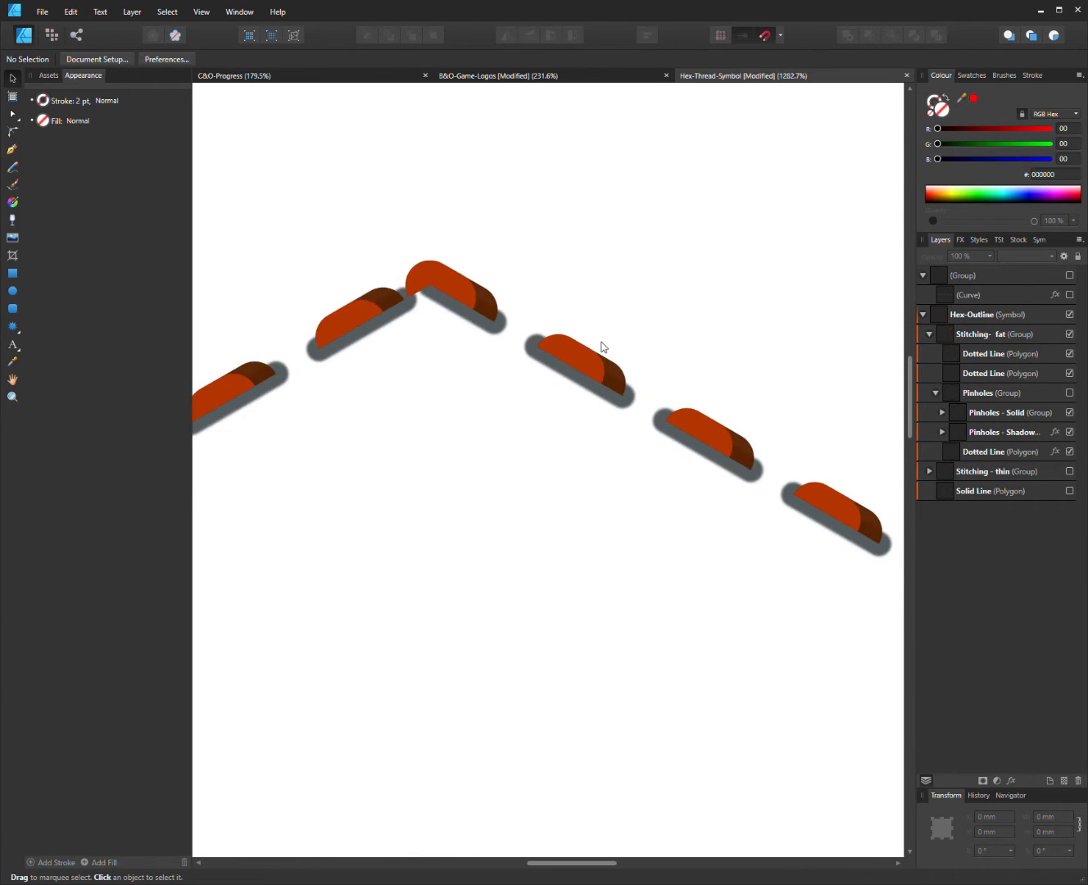
{"action": "scroll", "coordinate": [602, 342], "scroll_direction": "up", "scroll_amount": 5}
{"action": "scroll", "coordinate": [601, 342], "scroll_direction": "down", "scroll_amount": 7}
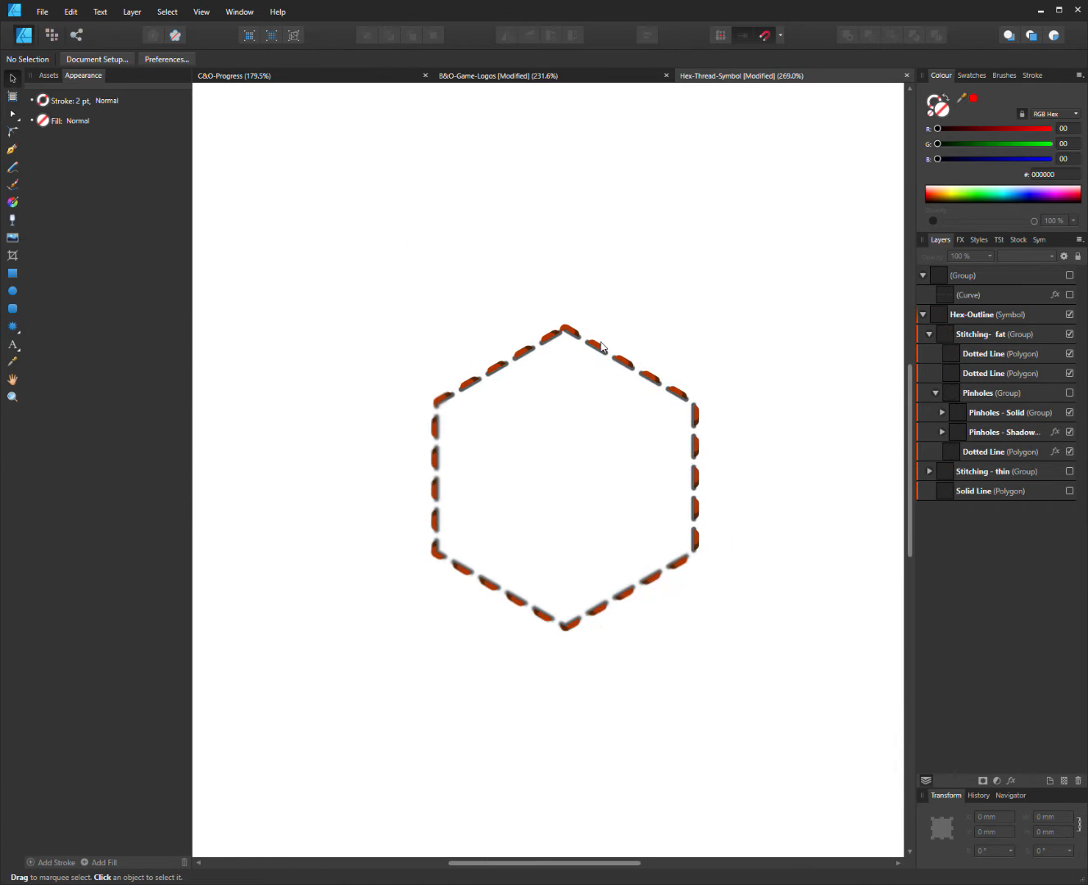
{"action": "scroll", "coordinate": [589, 367], "scroll_direction": "up", "scroll_amount": 3}
{"action": "scroll", "coordinate": [589, 367], "scroll_direction": "up", "scroll_amount": 4}
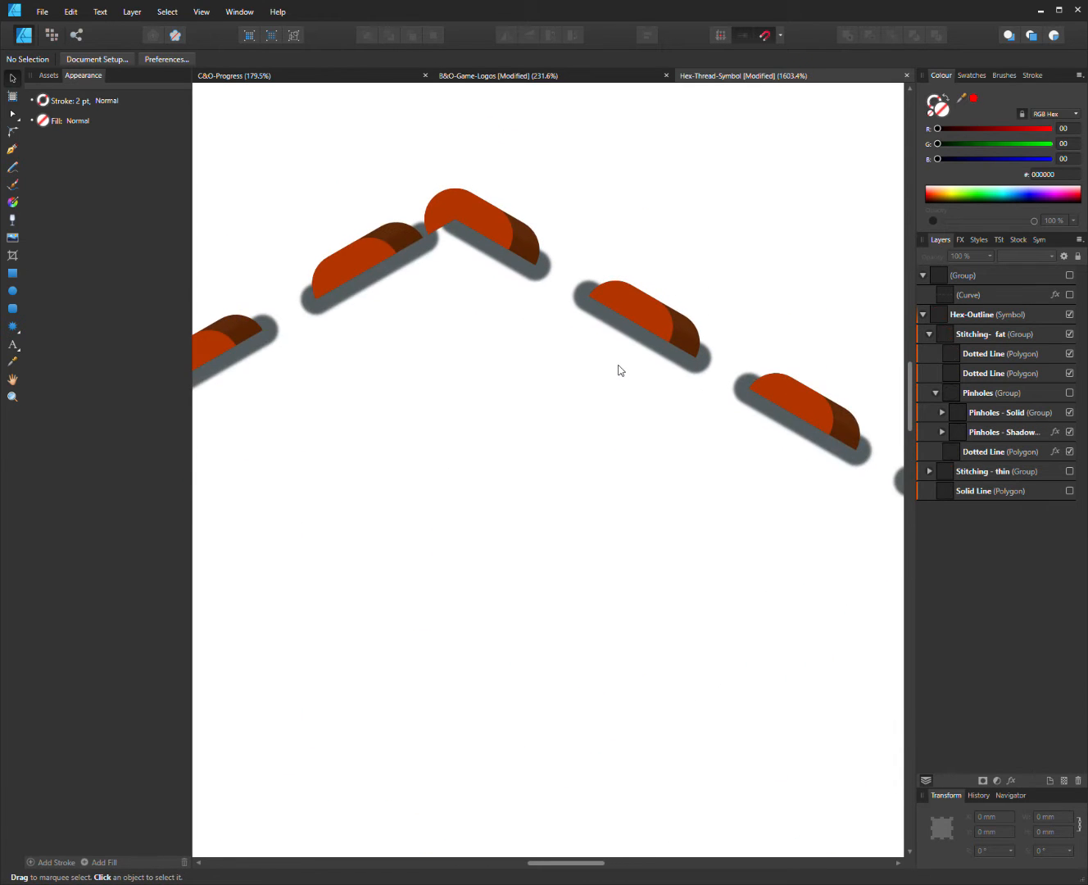
{"action": "left_click", "coordinate": [994, 355]}
{"action": "left_click", "coordinate": [1001, 375]}
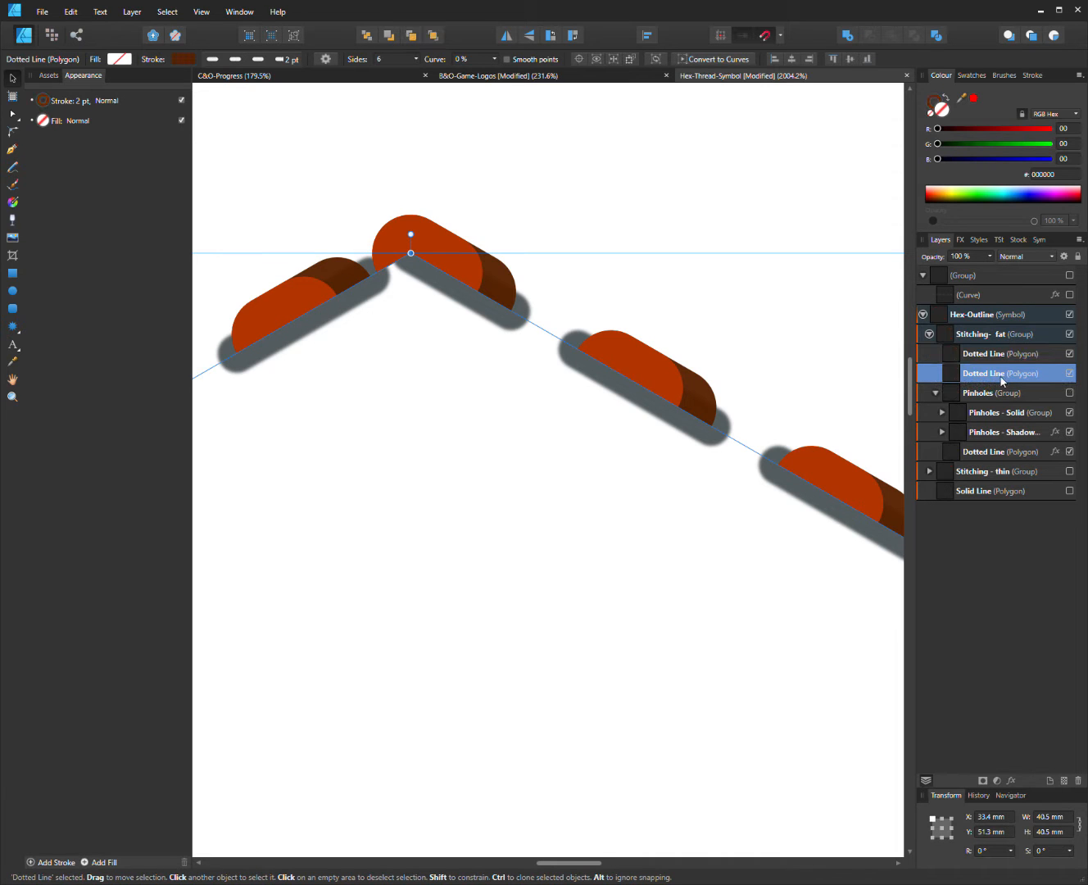
{"action": "left_click", "coordinate": [996, 454]}
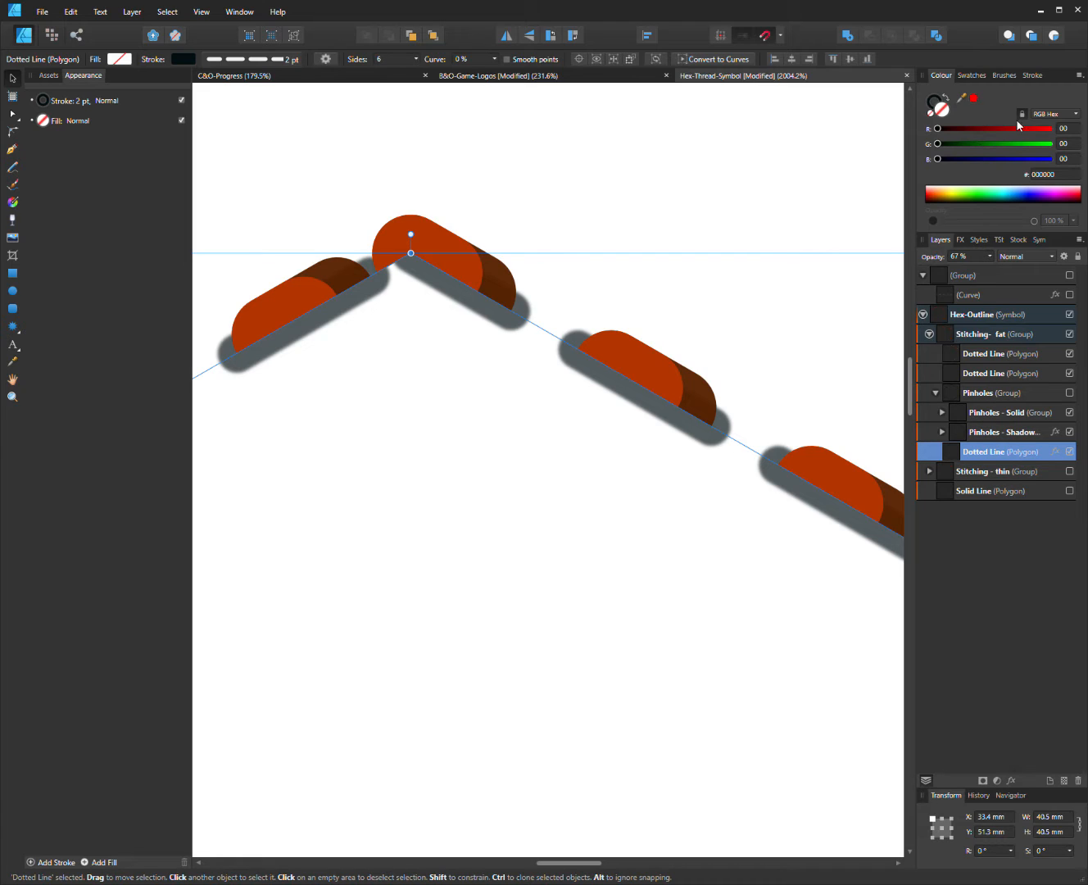
Show the Pinholes group and examine the holes at the ends of the hexagon's stitches
{"action": "left_click", "coordinate": [1069, 394]}
{"action": "scroll", "coordinate": [499, 378], "scroll_direction": "down", "scroll_amount": 9}
{"action": "scroll", "coordinate": [508, 380], "scroll_direction": "up", "scroll_amount": 4}
{"action": "scroll", "coordinate": [522, 490], "scroll_direction": "up", "scroll_amount": 5}
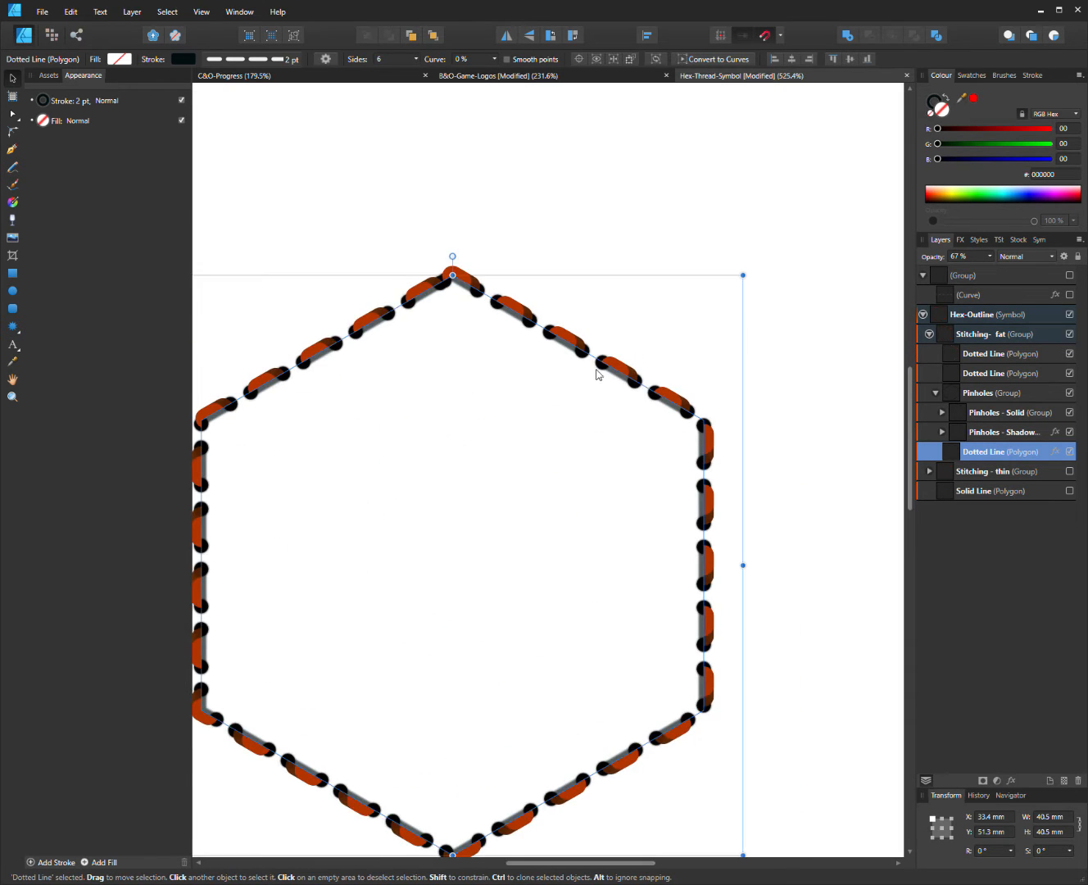
{"action": "scroll", "coordinate": [577, 421], "scroll_direction": "down", "scroll_amount": 3}
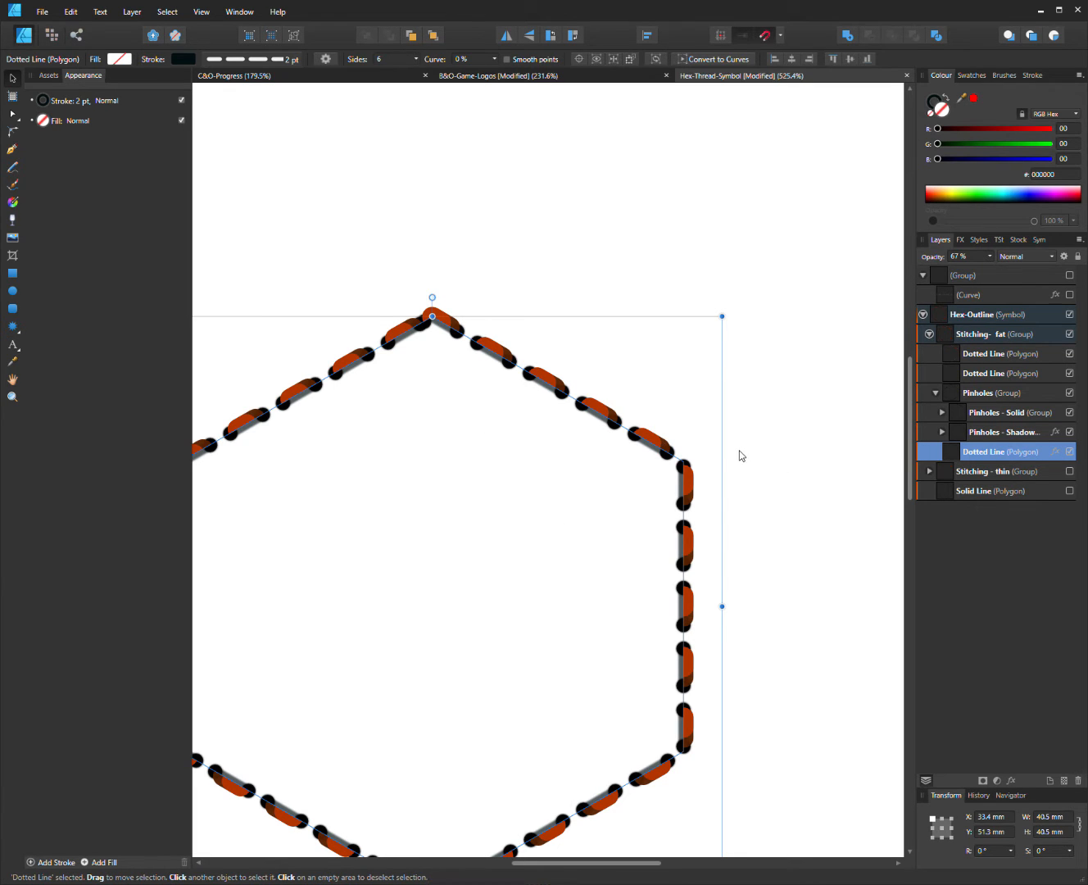
{"action": "scroll", "coordinate": [547, 333], "scroll_direction": "down", "scroll_amount": 3}
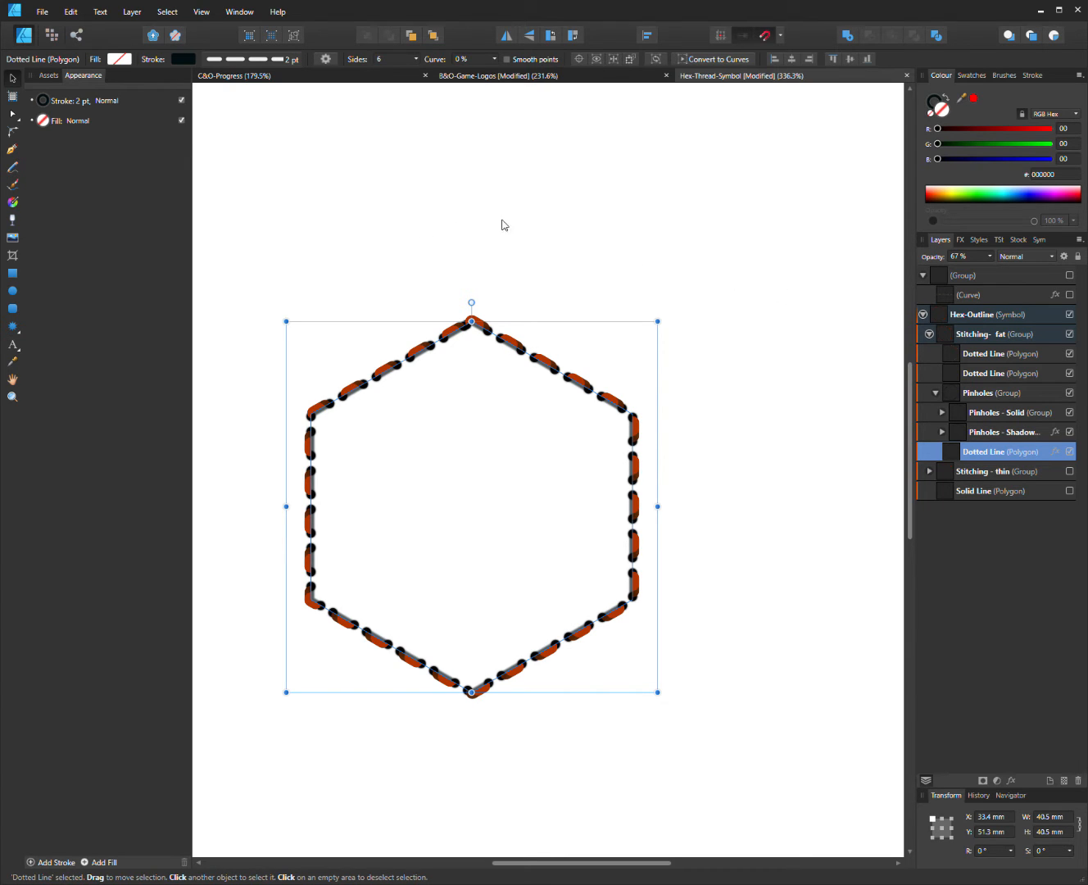
{"action": "left_click", "coordinate": [434, 214]}
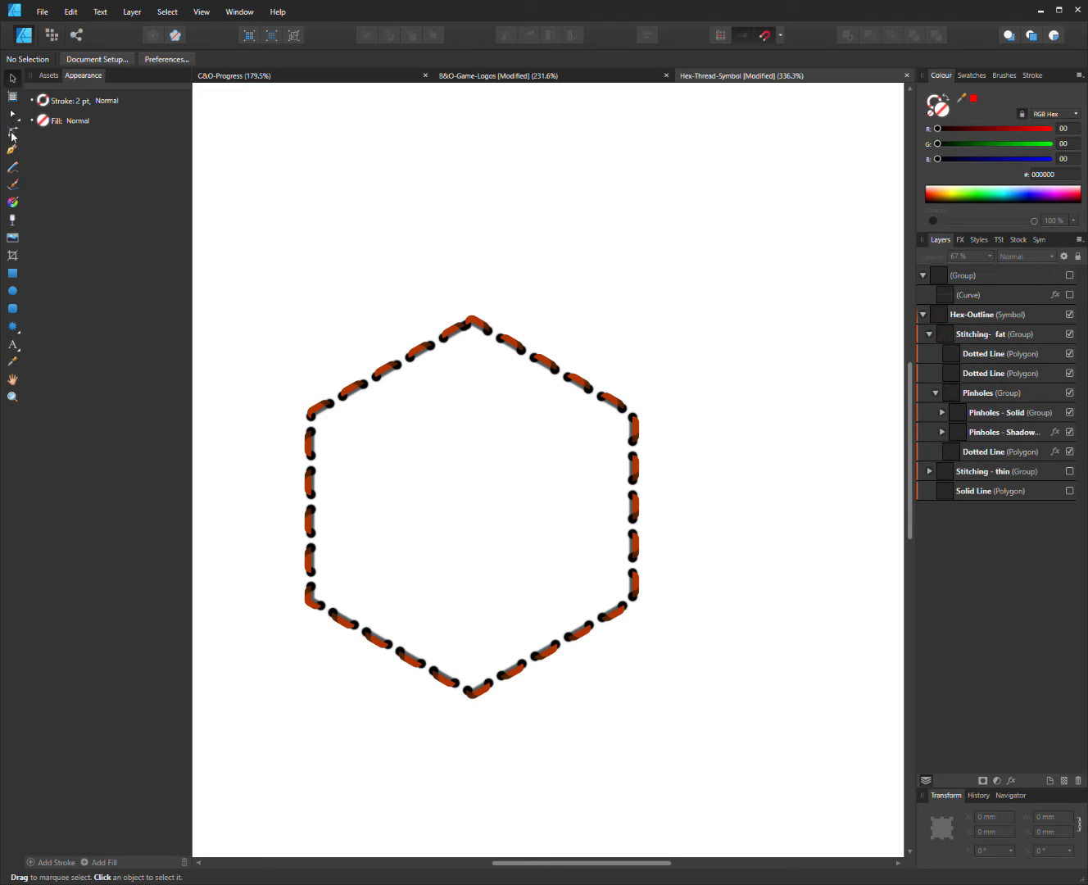
Hide the Pinholes group and compare the dash and phase settings of the hexagon's three Dotted Line layers
{"action": "left_click", "coordinate": [1001, 452]}
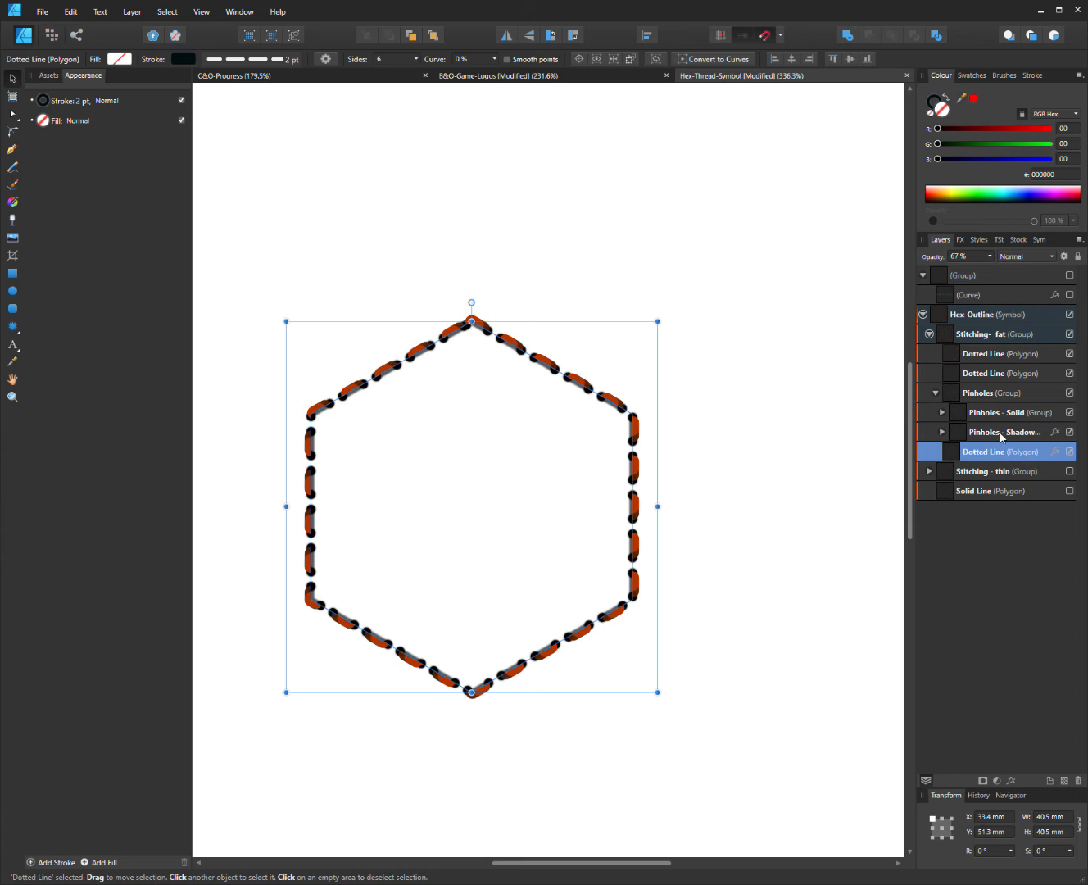
{"action": "left_click", "coordinate": [998, 78]}
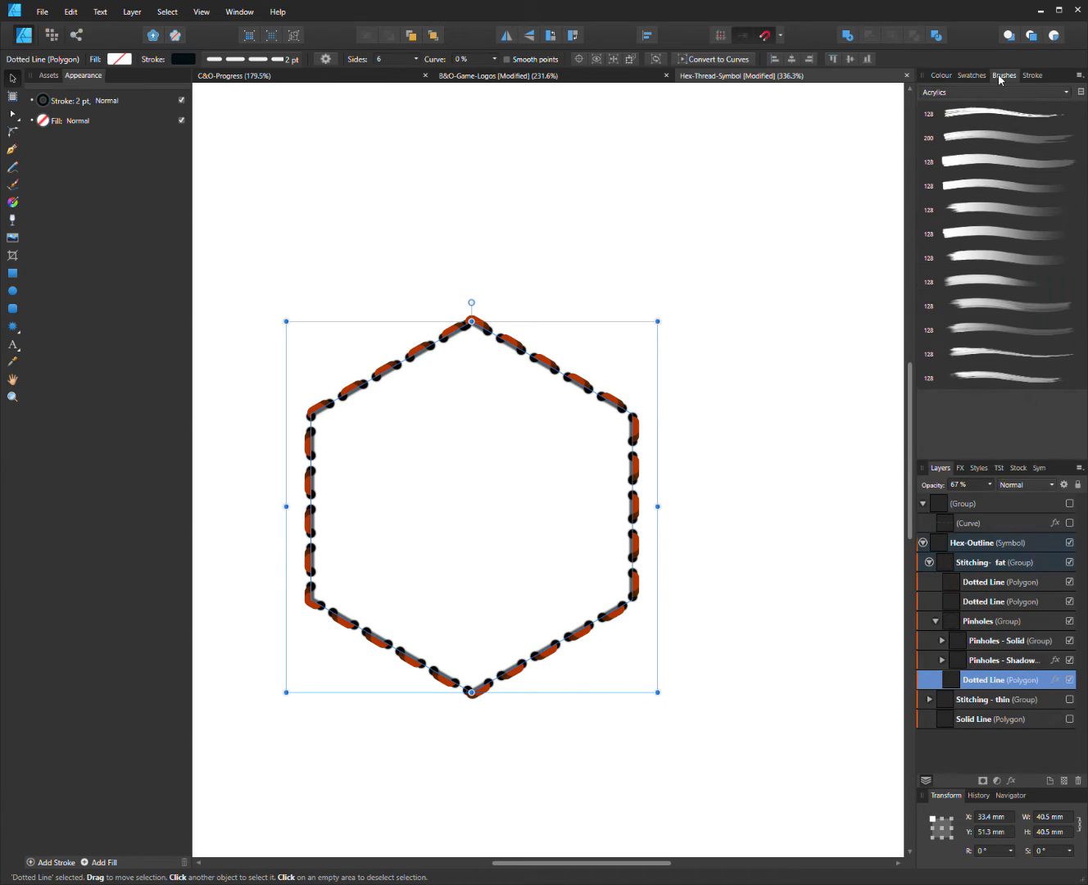
{"action": "left_click", "coordinate": [1032, 76]}
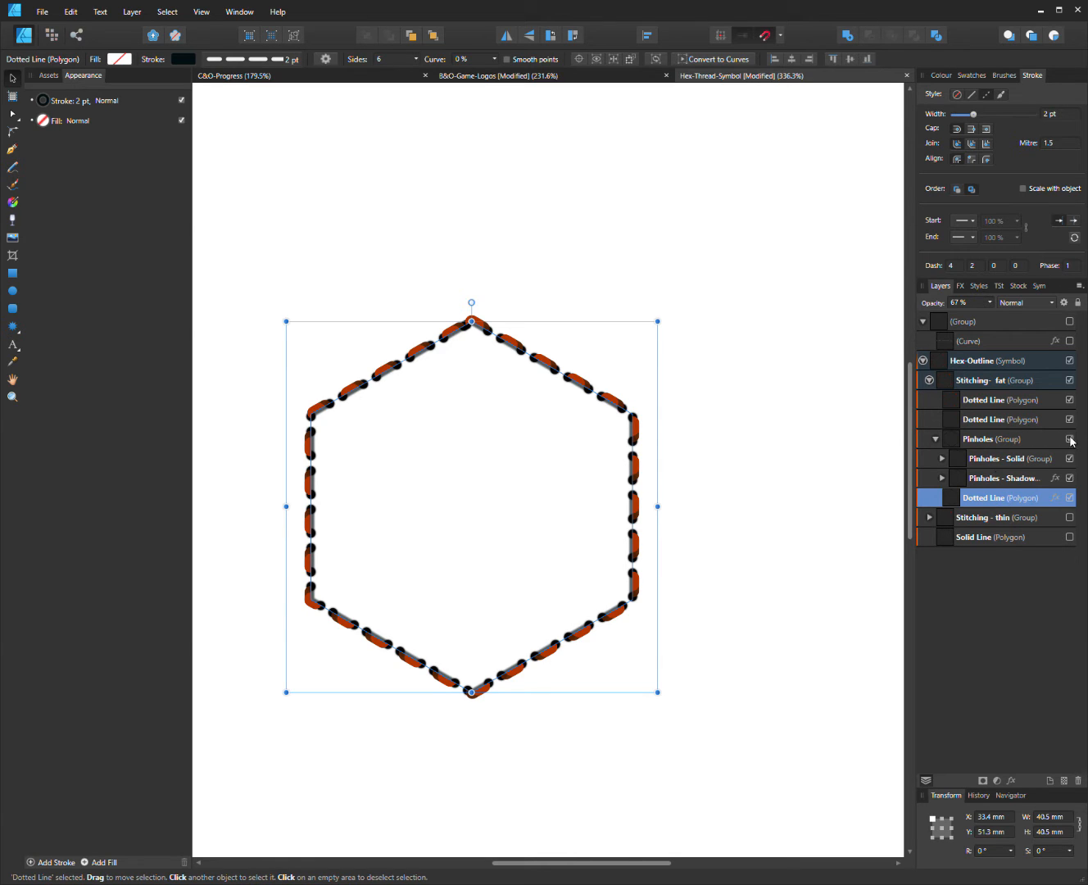
{"action": "left_click", "coordinate": [1070, 440]}
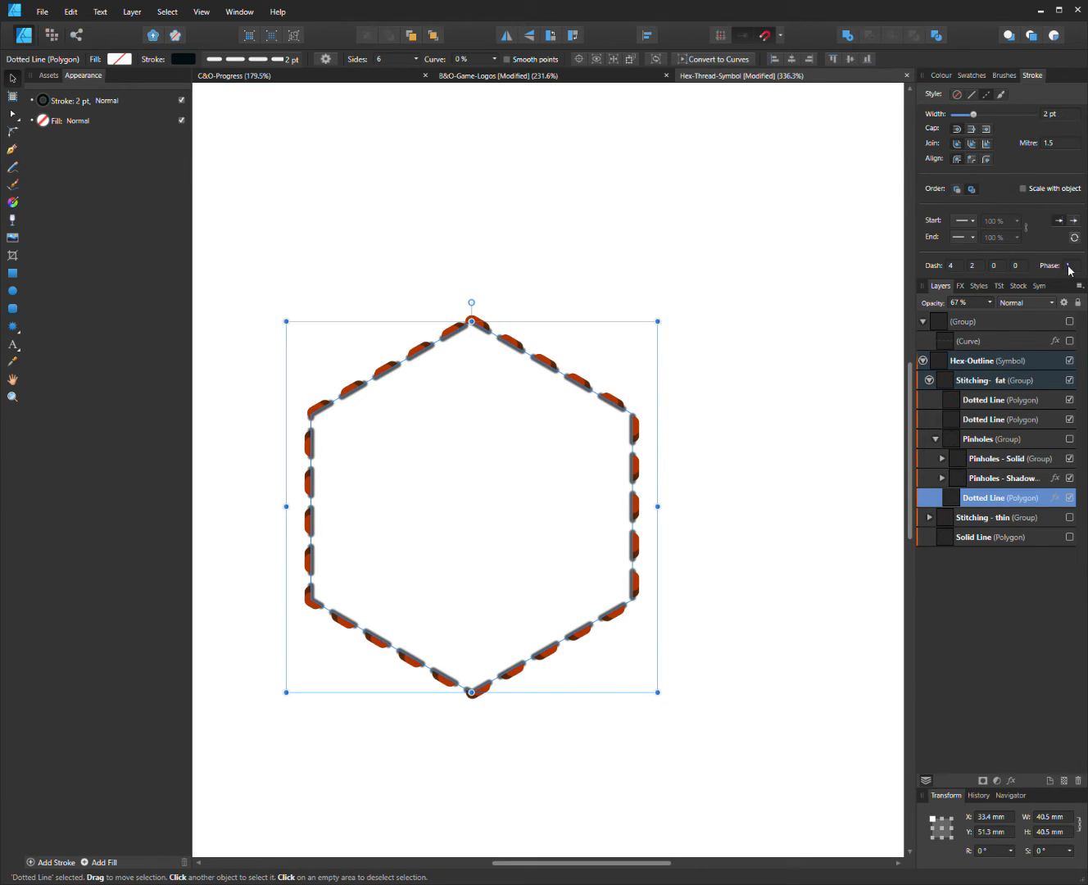
{"action": "left_click", "coordinate": [998, 418]}
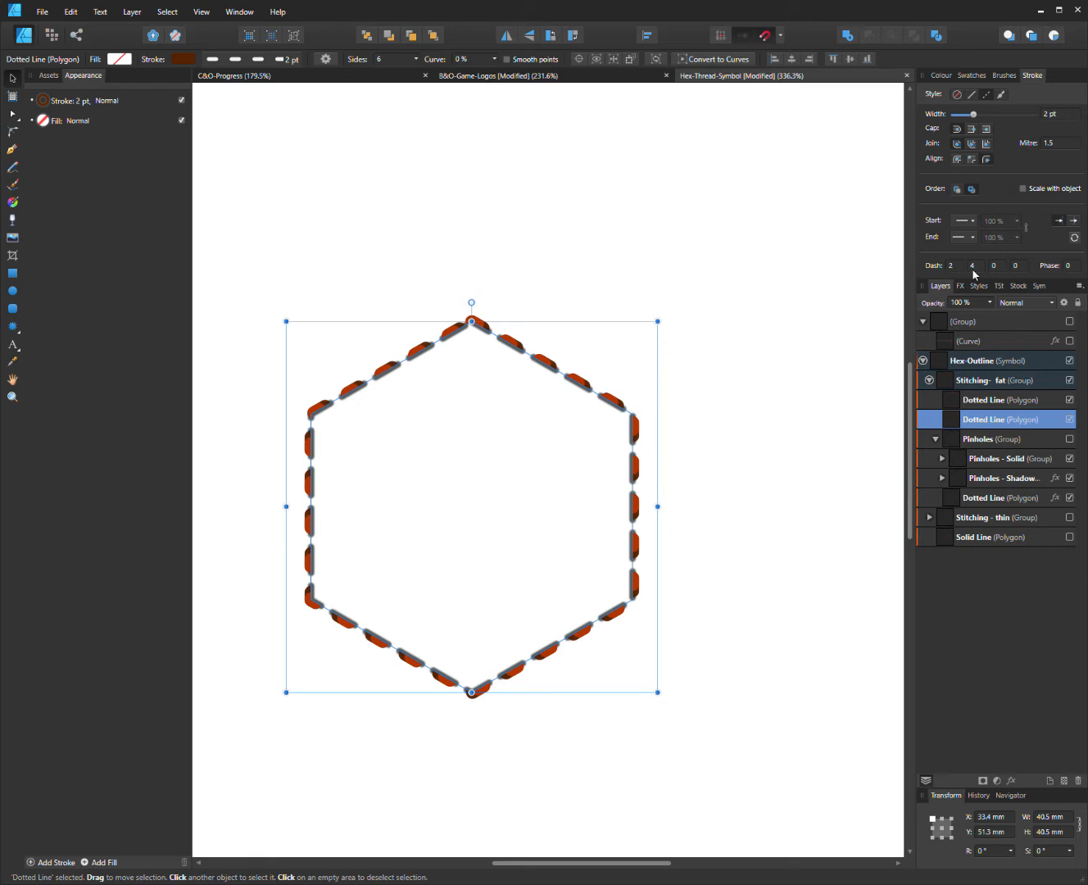
{"action": "left_click", "coordinate": [991, 400]}
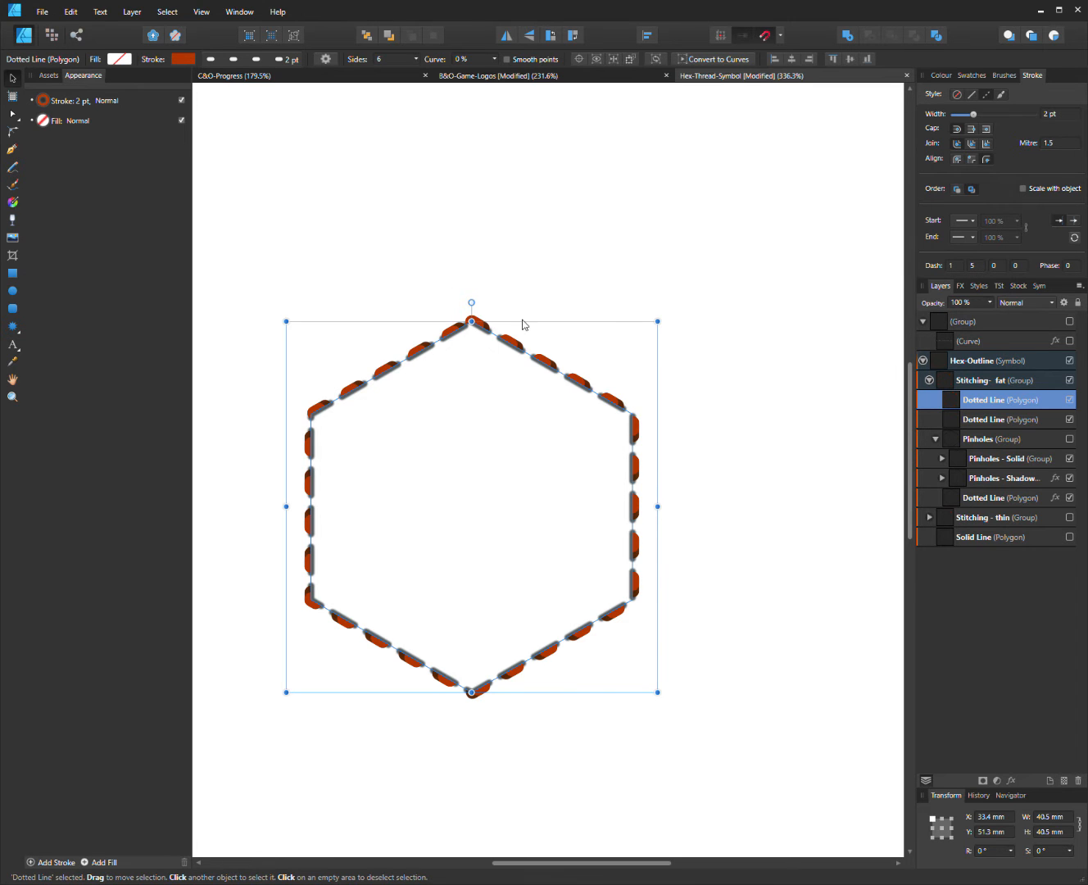
{"action": "scroll", "coordinate": [576, 382], "scroll_direction": "up", "scroll_amount": 4}
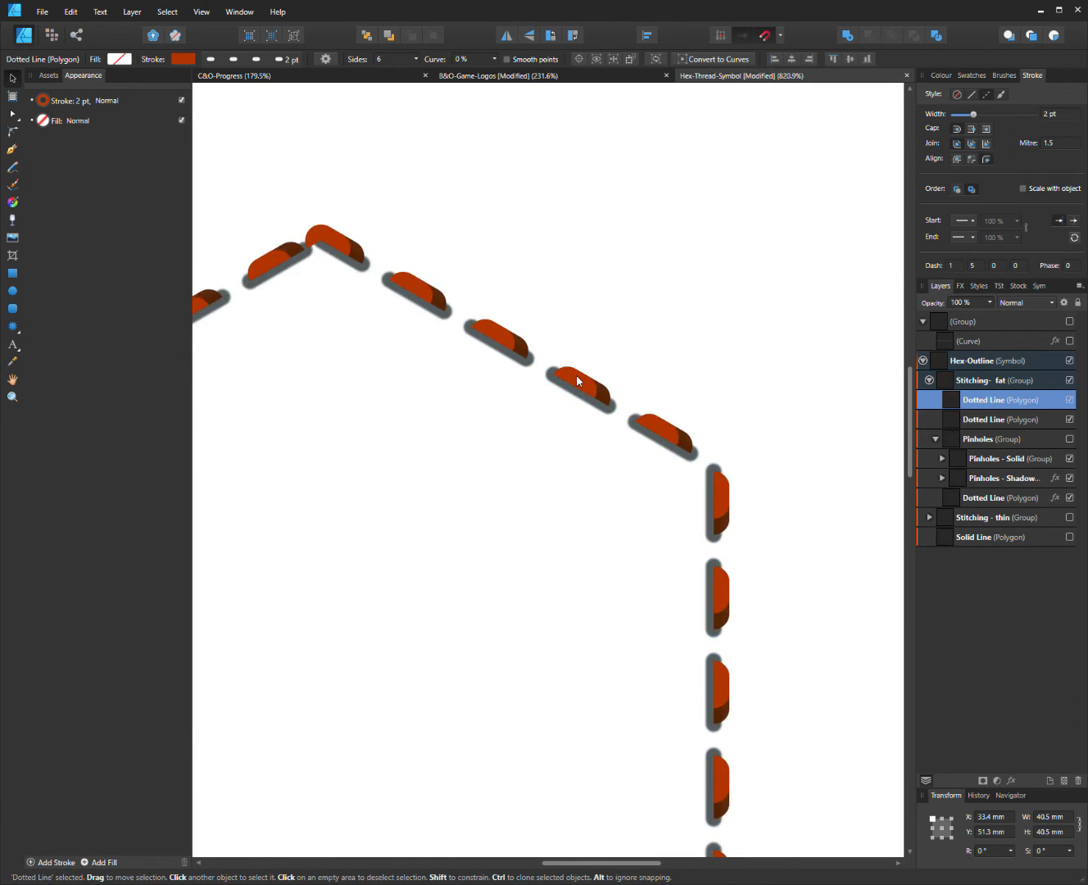
{"action": "scroll", "coordinate": [577, 381], "scroll_direction": "down", "scroll_amount": 4}
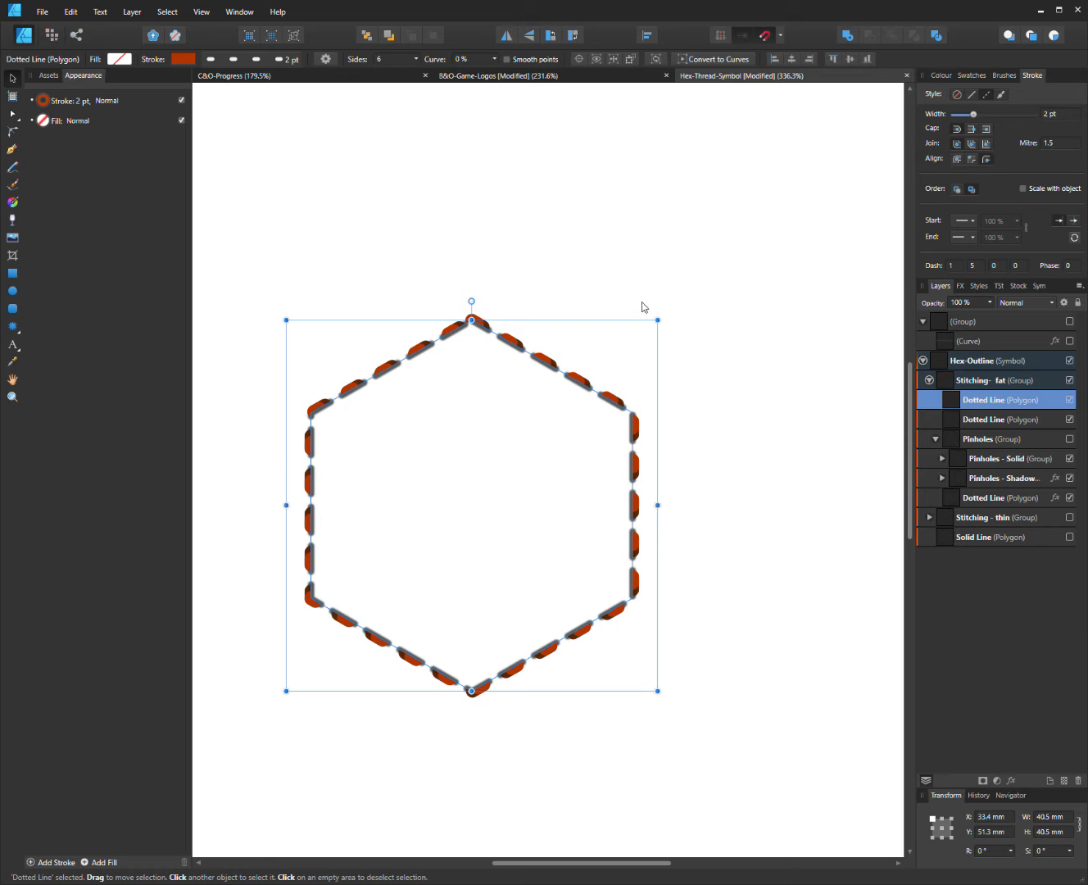
{"action": "left_click", "coordinate": [420, 197]}
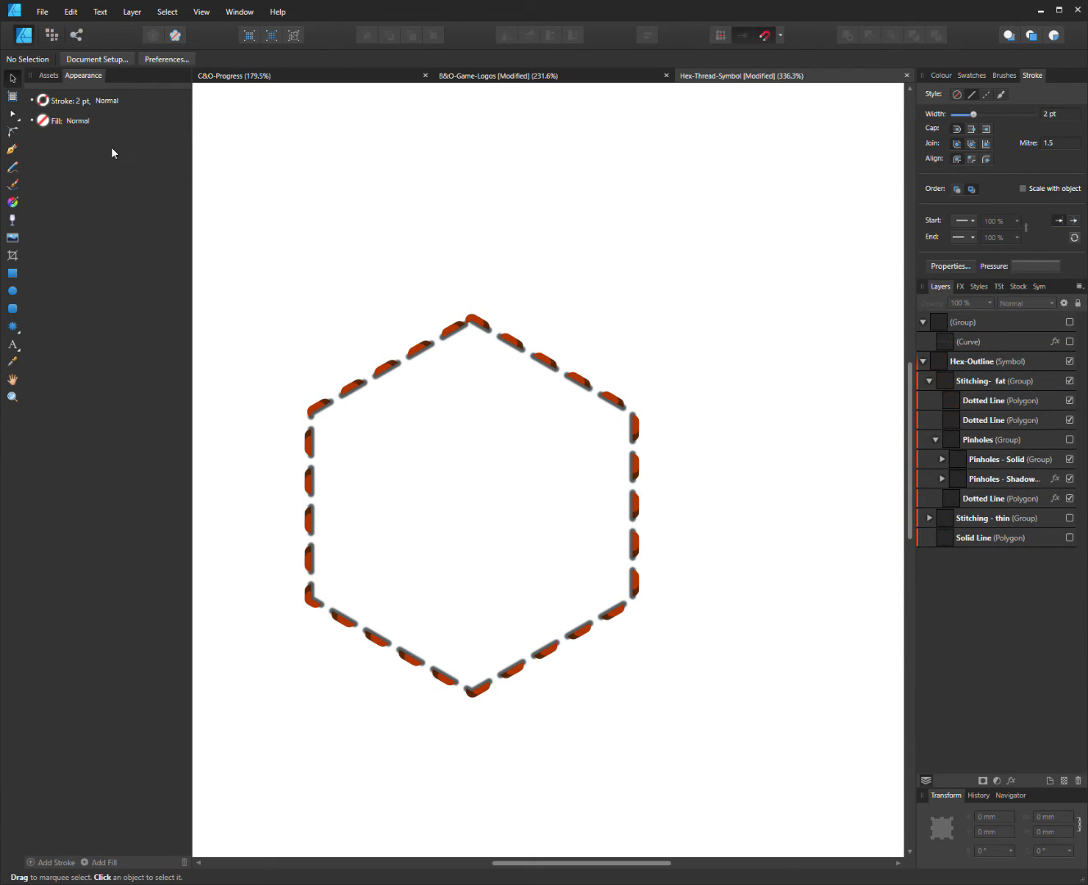
Draw a nearly horizontal straight line about 39 mm long above the hexagon with the Pen tool and give it a black stroke
{"action": "left_click", "coordinate": [14, 154]}
{"action": "left_click_drag", "start_coordinate": [311, 188], "coordinate": [693, 214]}
{"action": "left_click", "coordinate": [672, 193]}
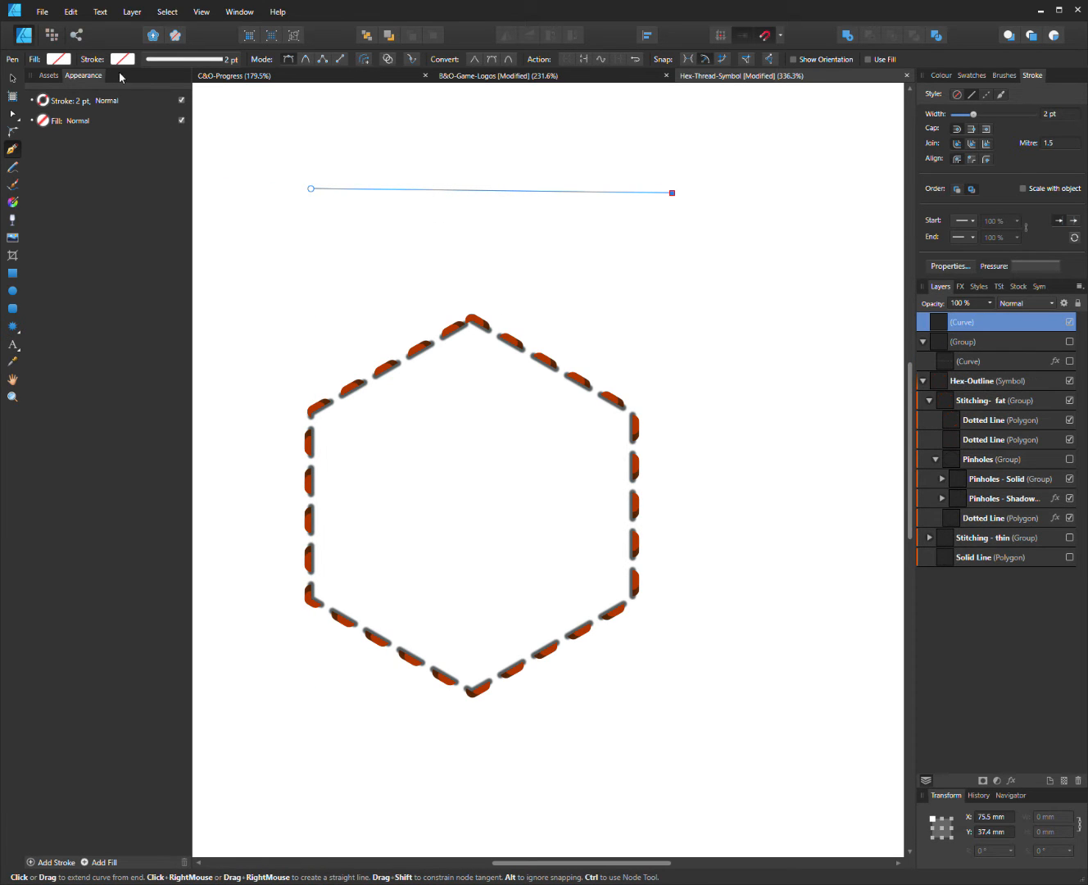
{"action": "key", "text": "Escape"}
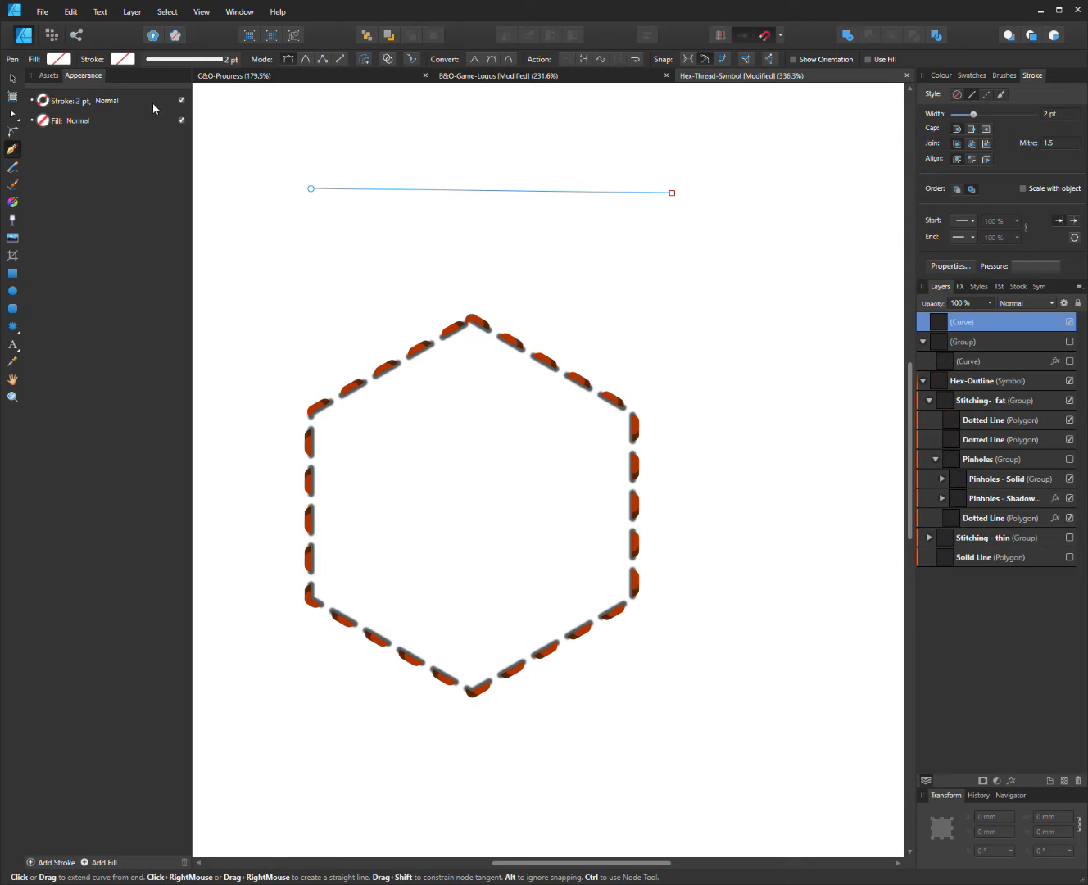
{"action": "left_click", "coordinate": [104, 109]}
{"action": "left_click", "coordinate": [556, 191]}
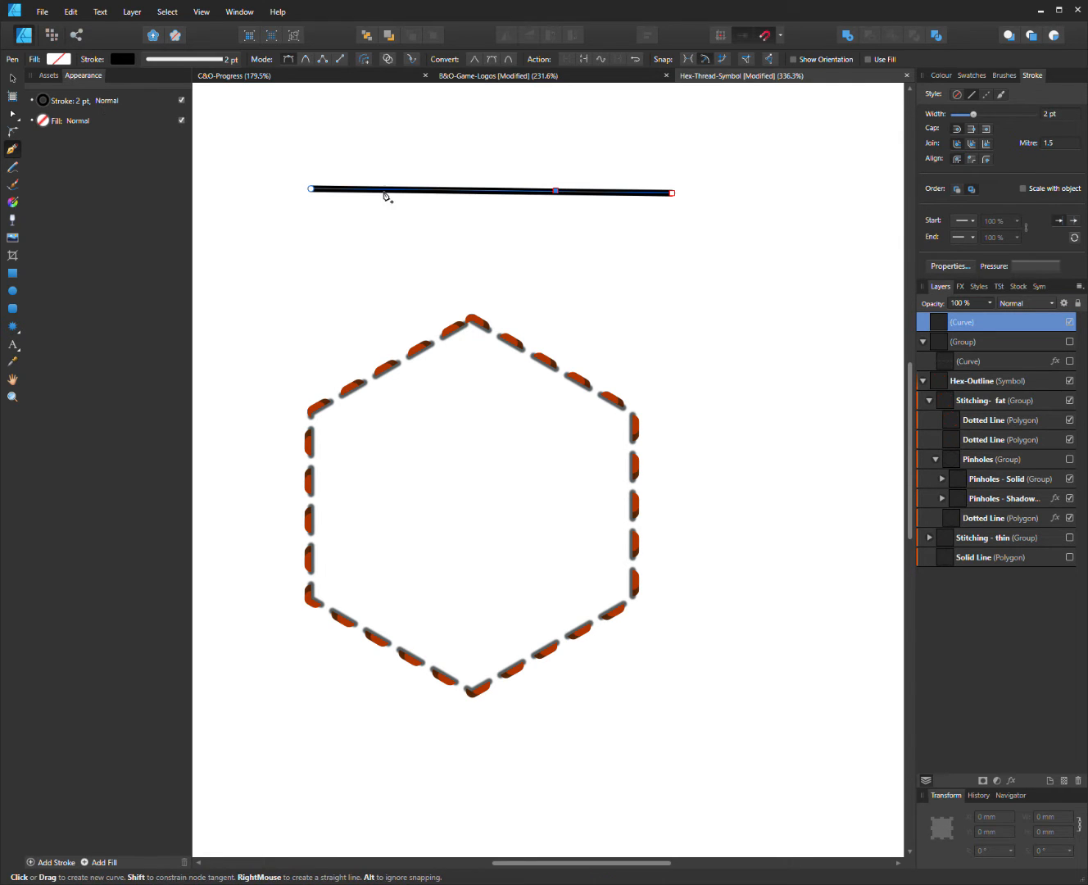
{"action": "key", "text": "Escape"}
{"action": "left_click", "coordinate": [11, 80]}
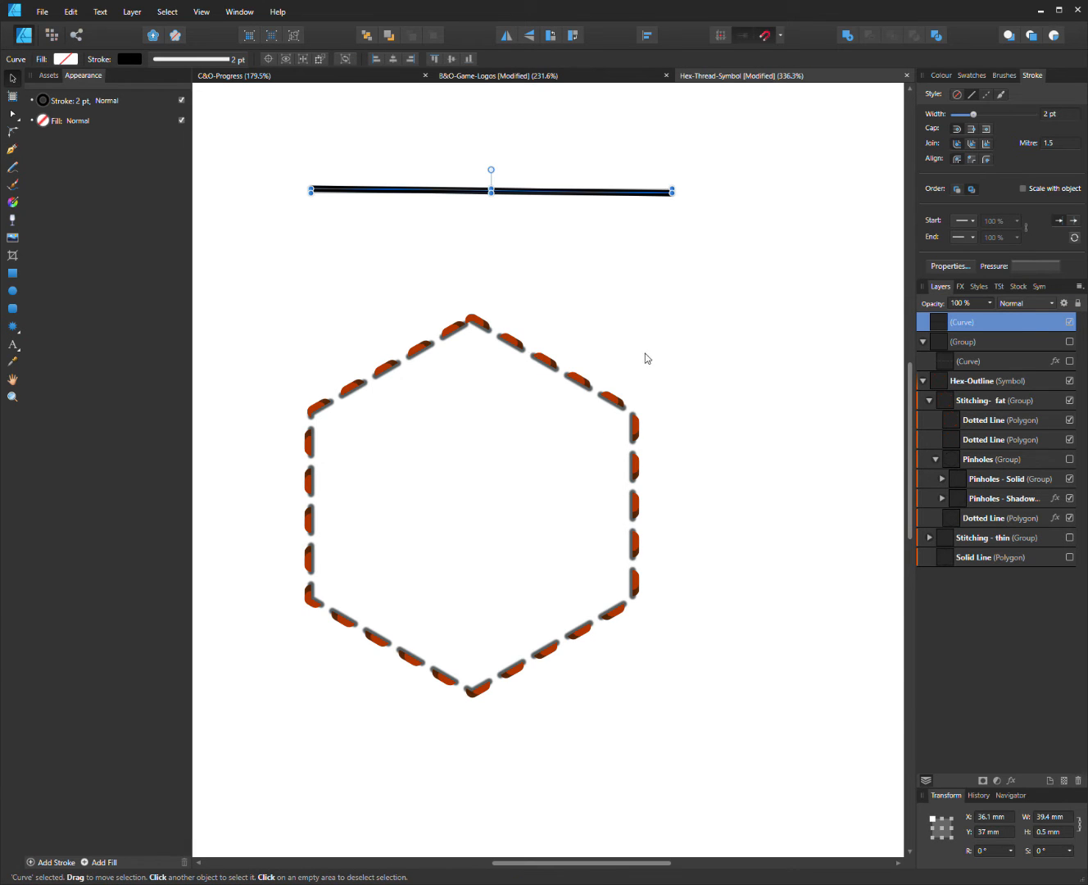
Make the new line's stroke dashed, with a dash of 4, a gap of 2 and a phase of 1
{"action": "left_click", "coordinate": [82, 102]}
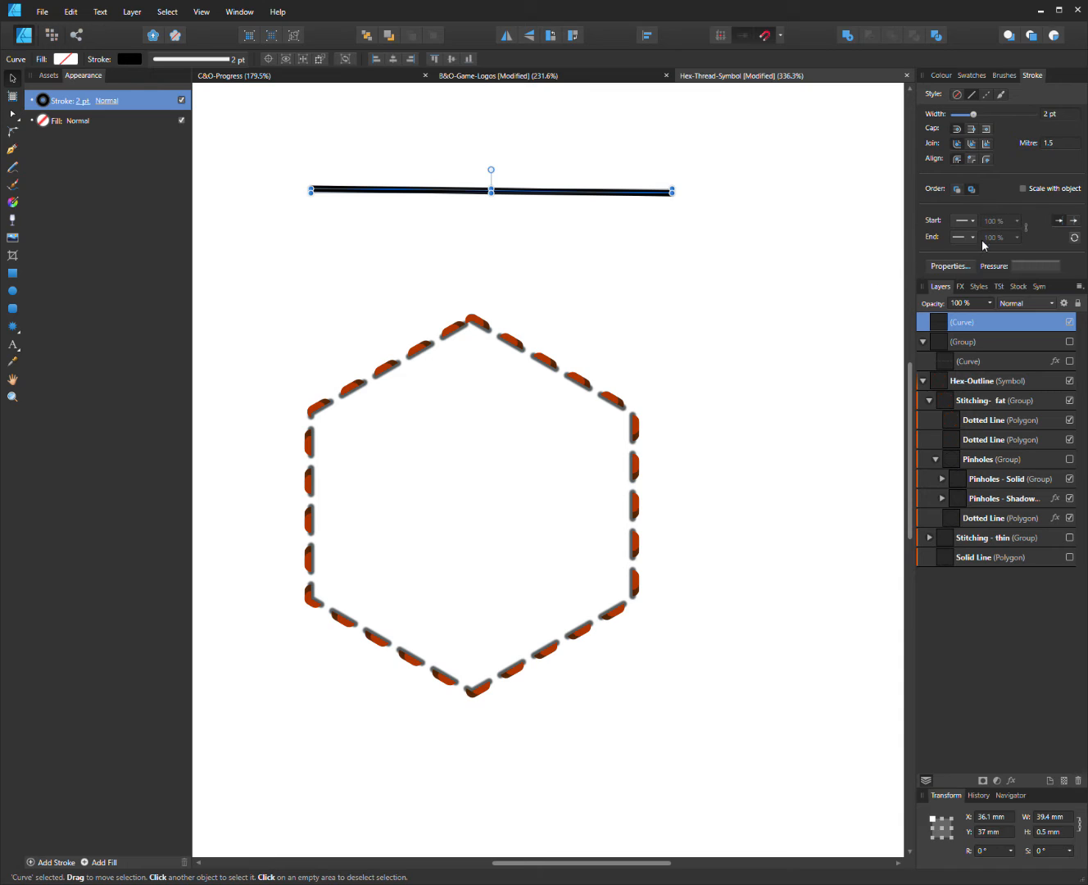
{"action": "left_click", "coordinate": [986, 94]}
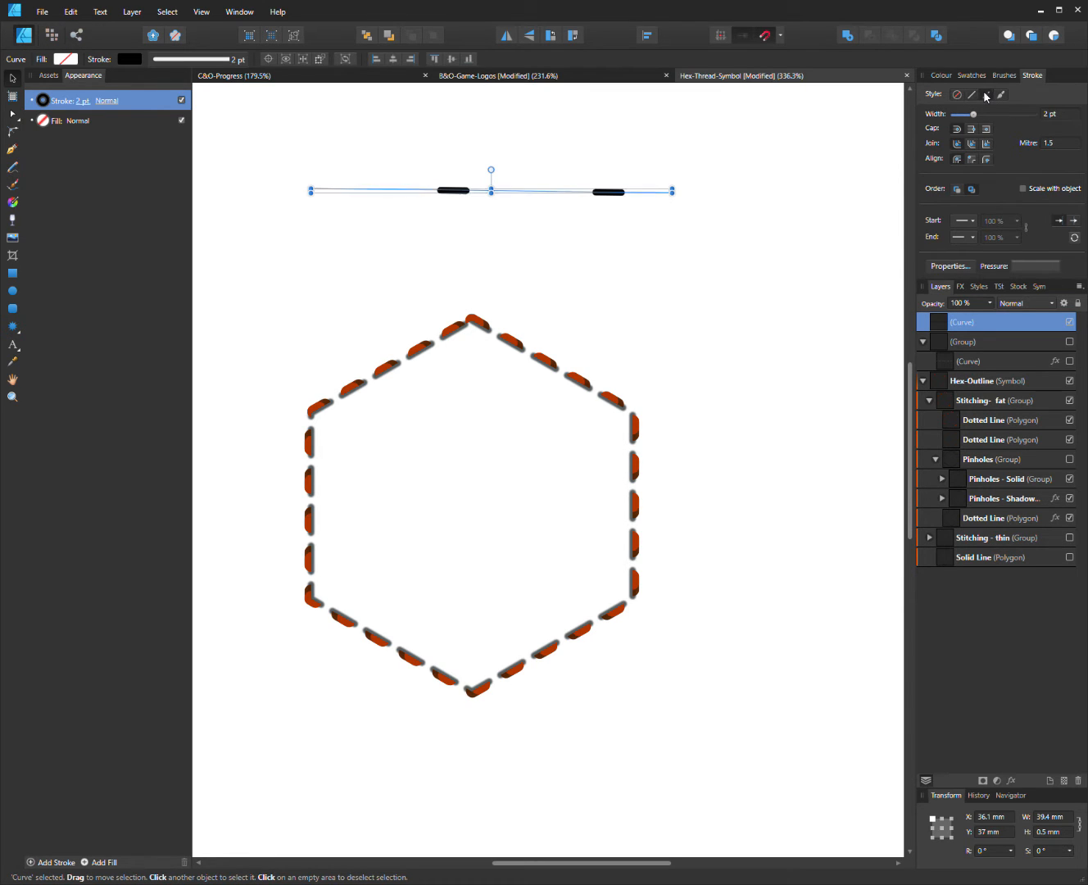
{"action": "left_click", "coordinate": [977, 266]}
{"action": "type", "text": "2"}
{"action": "left_click", "coordinate": [1070, 265]}
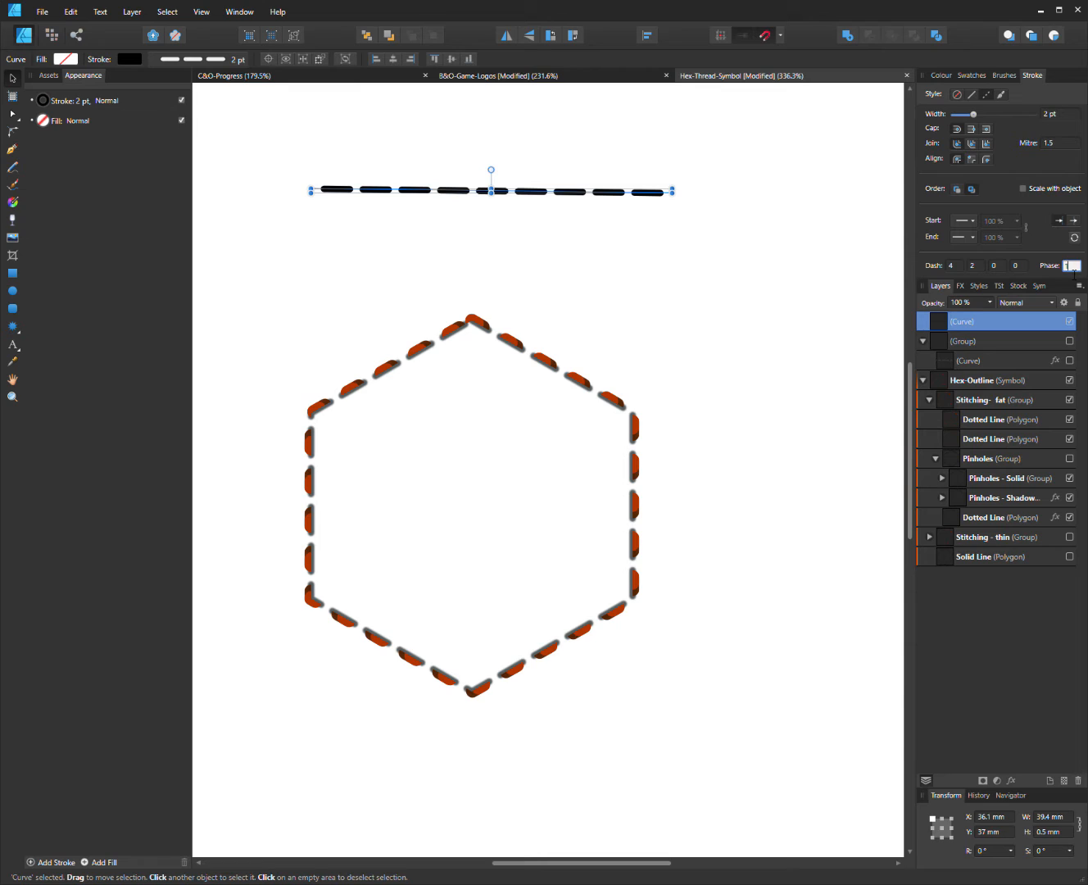
{"action": "type", "text": "1"}
{"action": "key", "text": "Return"}
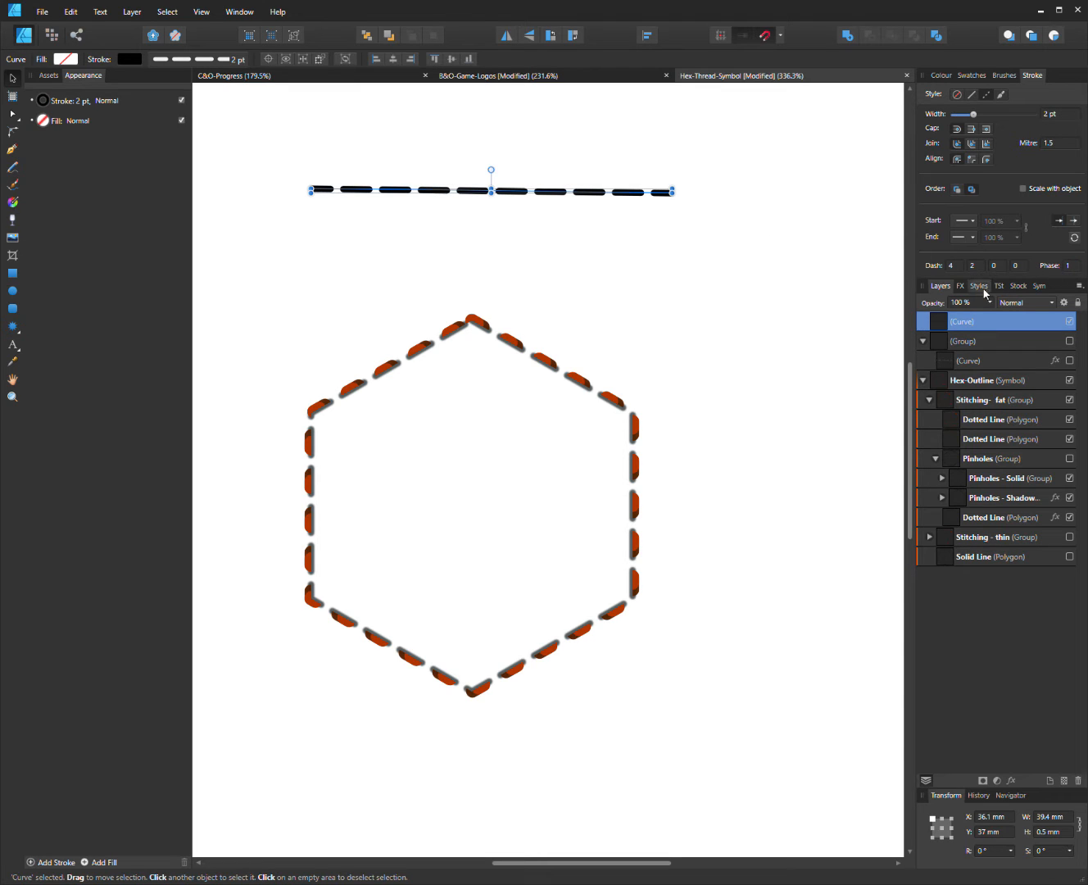
Duplicate the line's dashed stroke twice so the curve carries three stacked strokes
{"action": "left_click", "coordinate": [67, 104]}
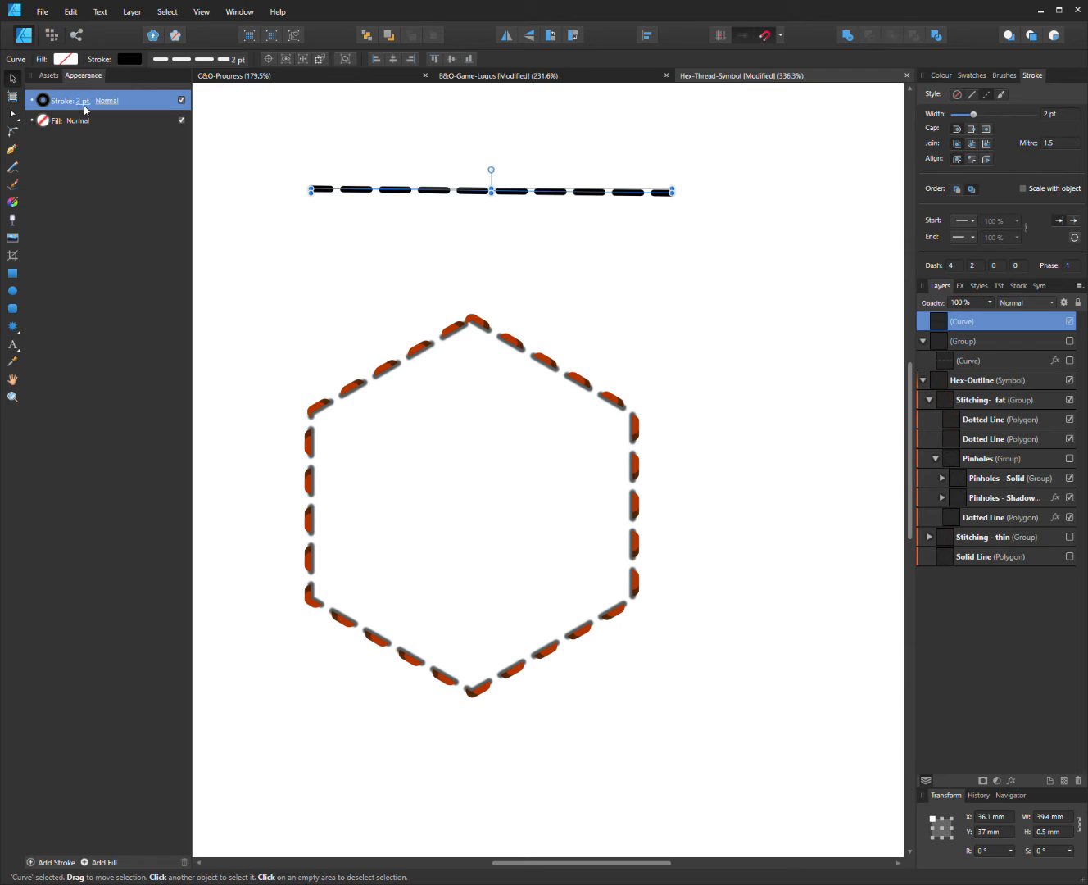
{"action": "key", "text": "ctrl+j"}
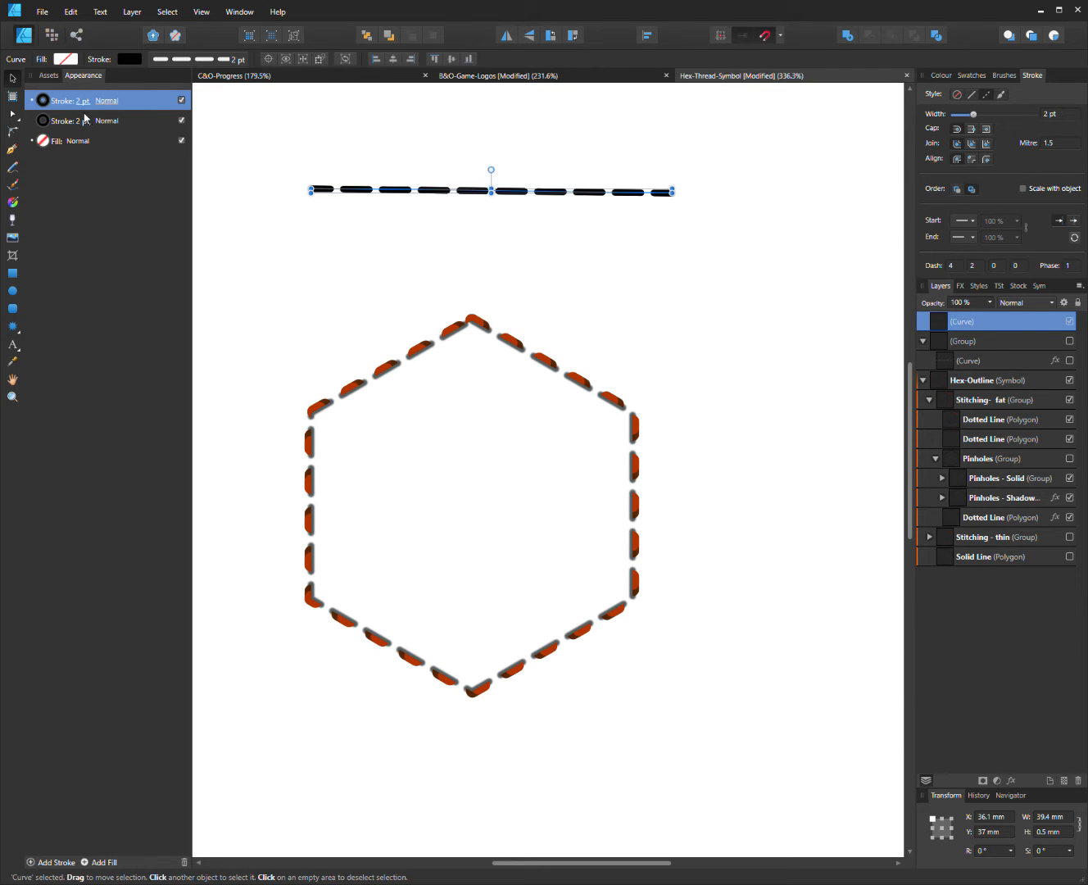
{"action": "key", "text": "ctrl+j"}
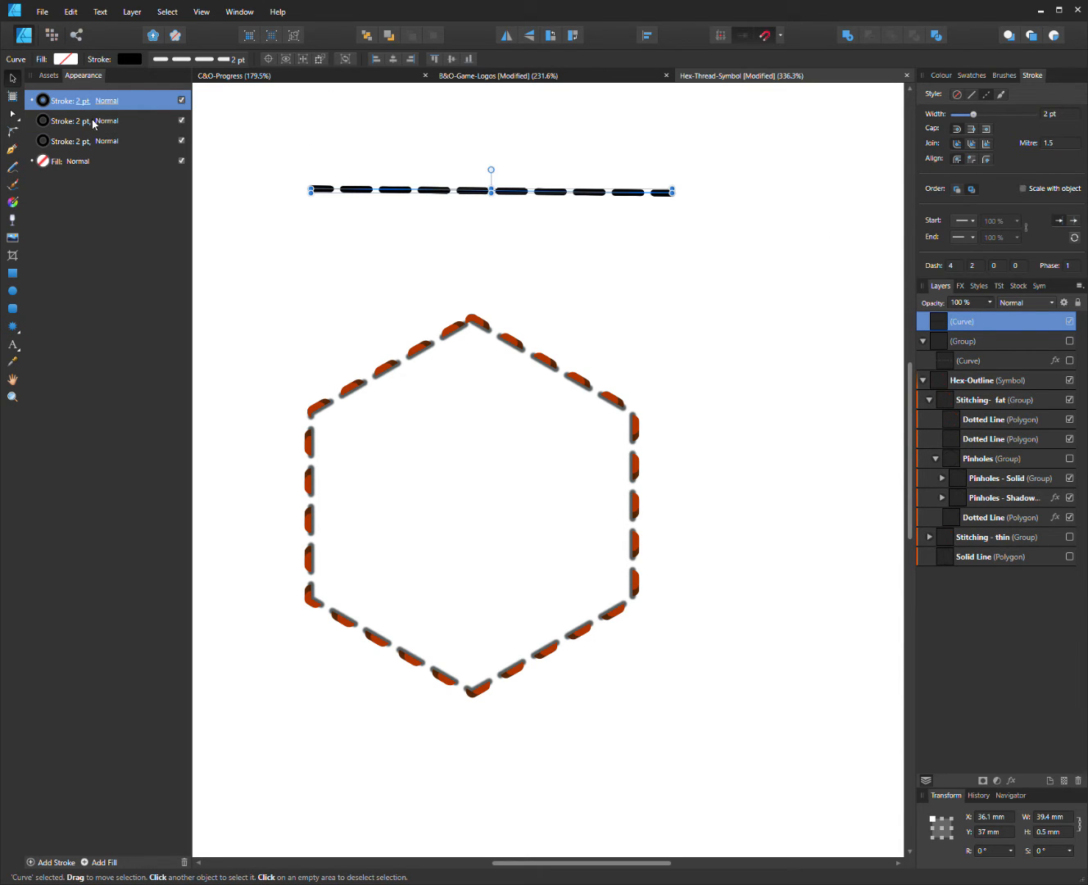
{"action": "left_click", "coordinate": [70, 146]}
{"action": "left_click", "coordinate": [72, 120]}
{"action": "left_click", "coordinate": [73, 141]}
{"action": "left_click", "coordinate": [73, 120]}
{"action": "left_click", "coordinate": [76, 102]}
{"action": "left_click", "coordinate": [73, 140]}
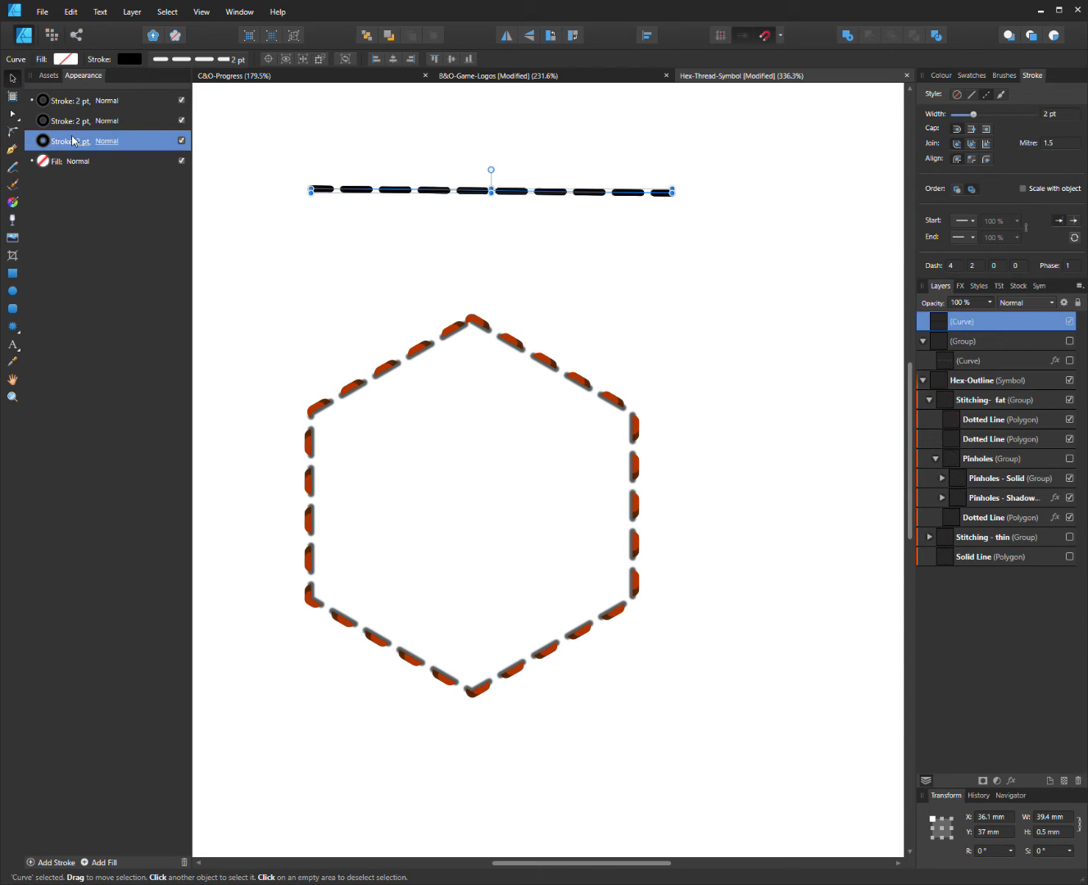
Set the line's middle stroke to a dash of 2, a gap of 4 and a phase of 0, matching the hexagon's second Dotted Line layer
{"action": "left_click", "coordinate": [74, 122]}
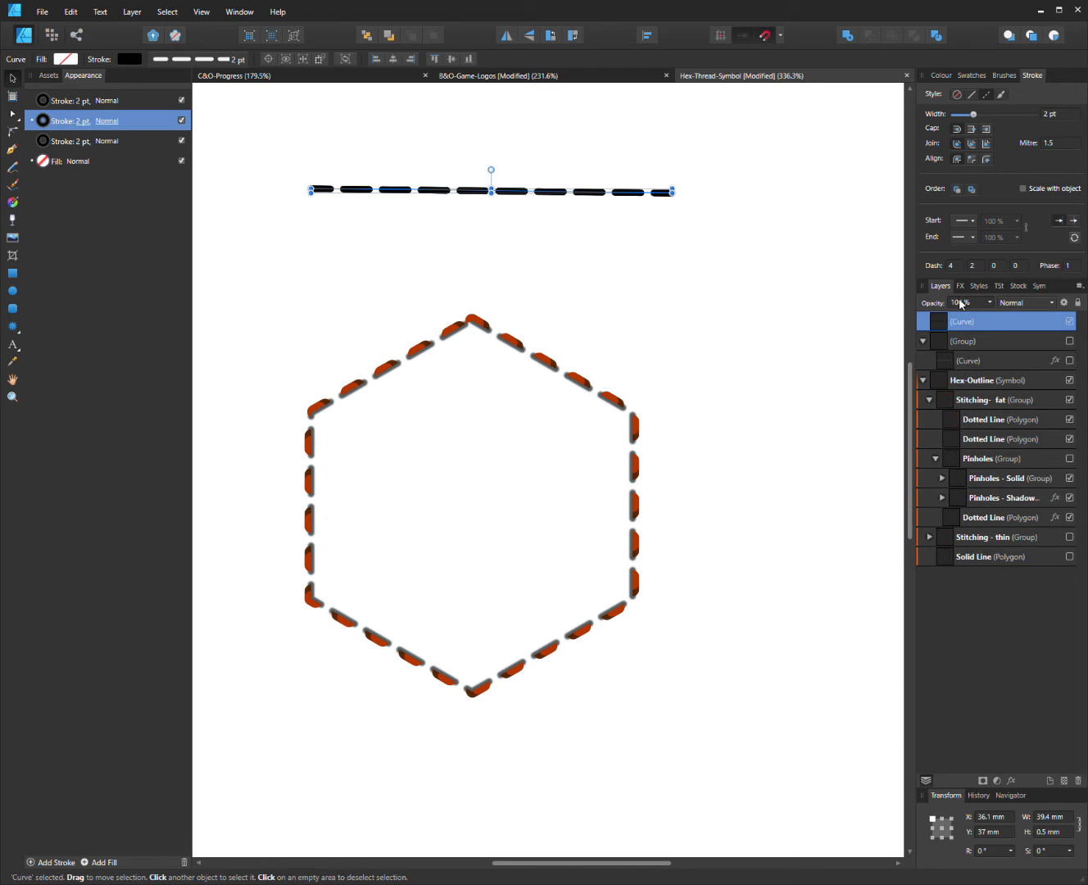
{"action": "left_click", "coordinate": [998, 439]}
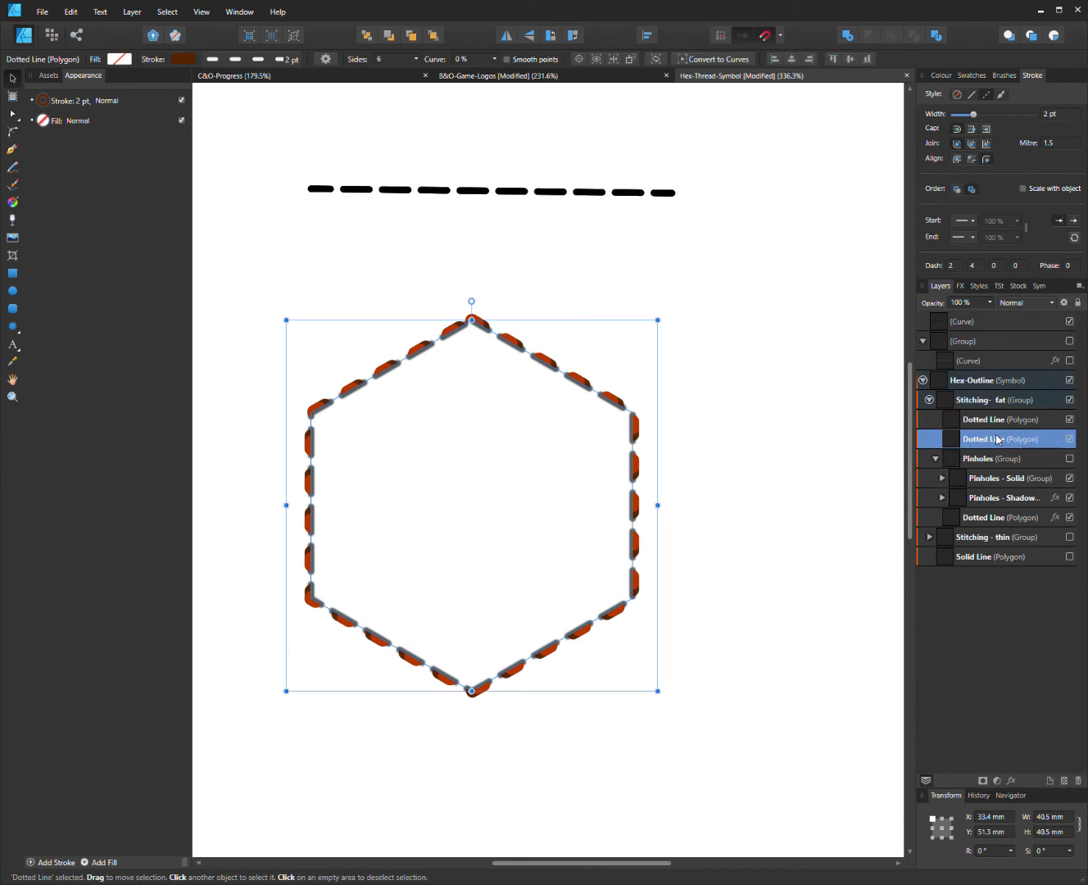
{"action": "left_click", "coordinate": [971, 322]}
{"action": "left_click", "coordinate": [67, 119]}
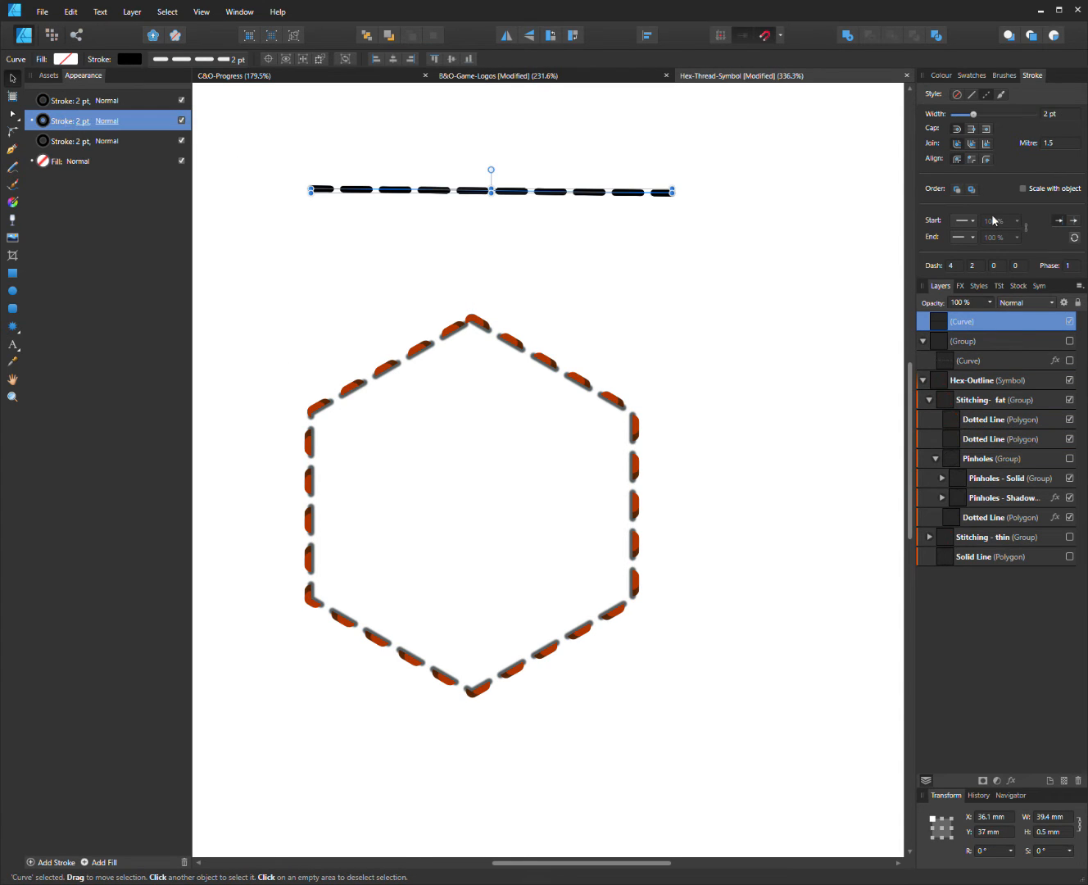
{"action": "left_click", "coordinate": [954, 266]}
{"action": "type", "text": "2"}
{"action": "left_click", "coordinate": [977, 265]}
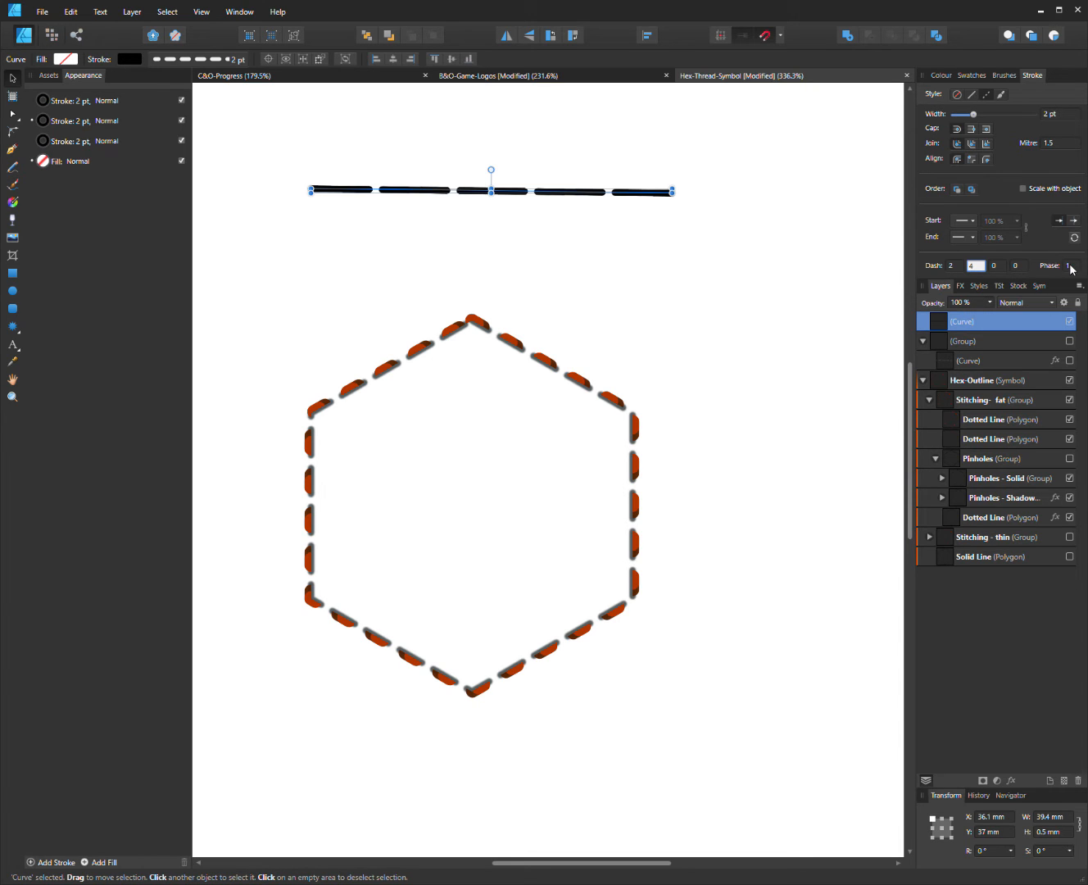
{"action": "left_click", "coordinate": [1070, 267]}
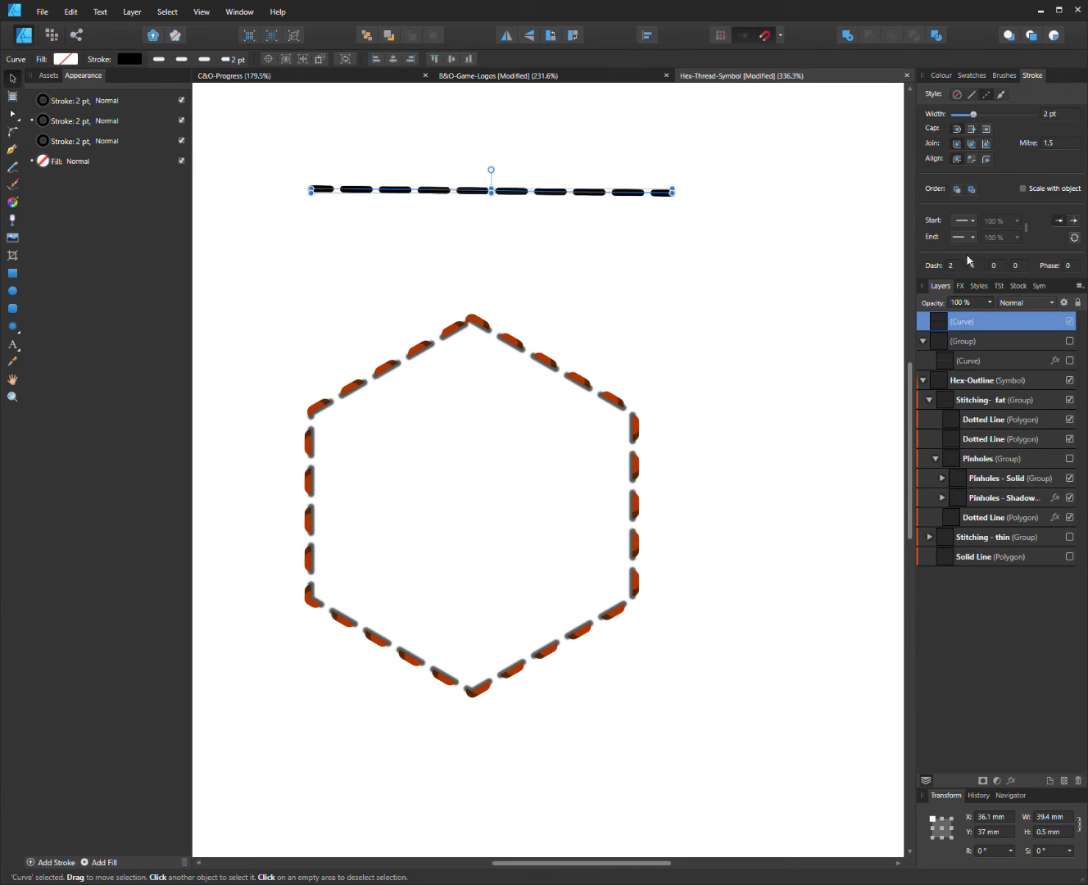
Set the line's topmost stroke to a dash of 1, a gap of 5 and a phase of 0
{"action": "left_click", "coordinate": [101, 103]}
{"action": "left_click", "coordinate": [956, 265]}
{"action": "type", "text": "1"}
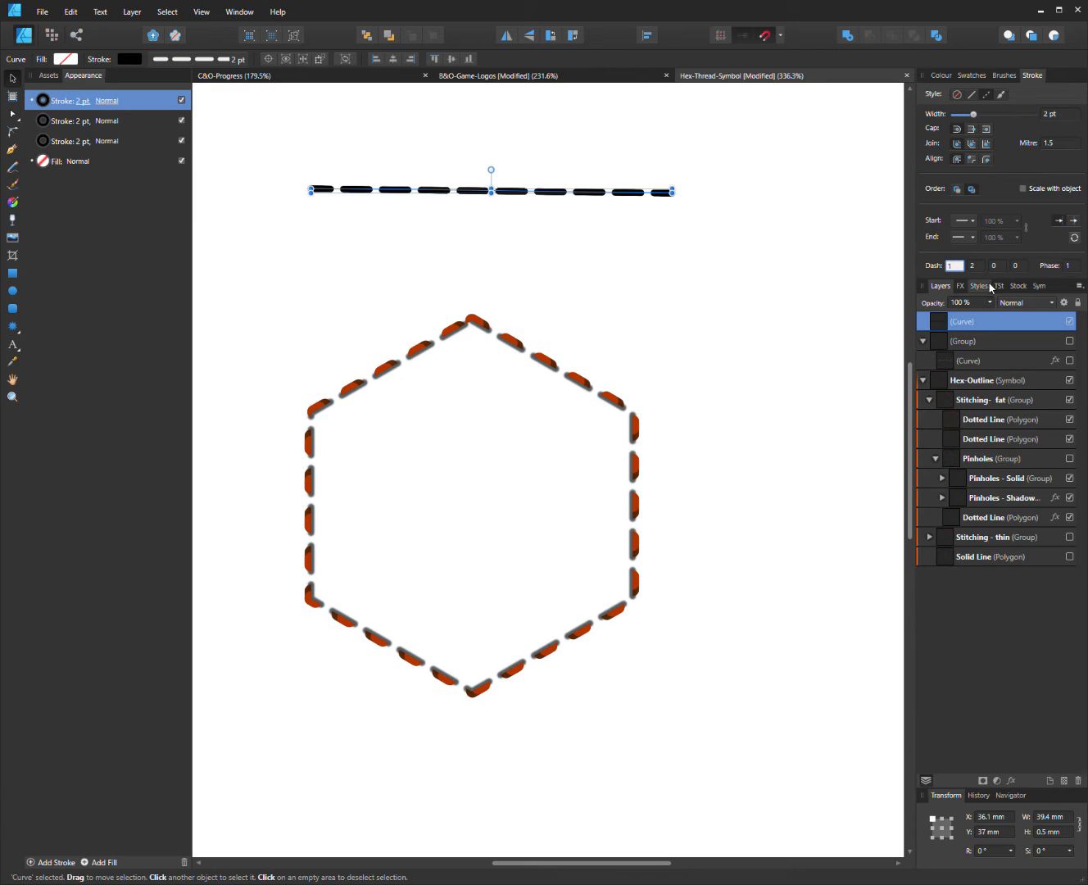
{"action": "left_click", "coordinate": [979, 266]}
{"action": "type", "text": "5"}
{"action": "left_click", "coordinate": [1070, 265]}
{"action": "type", "text": "0"}
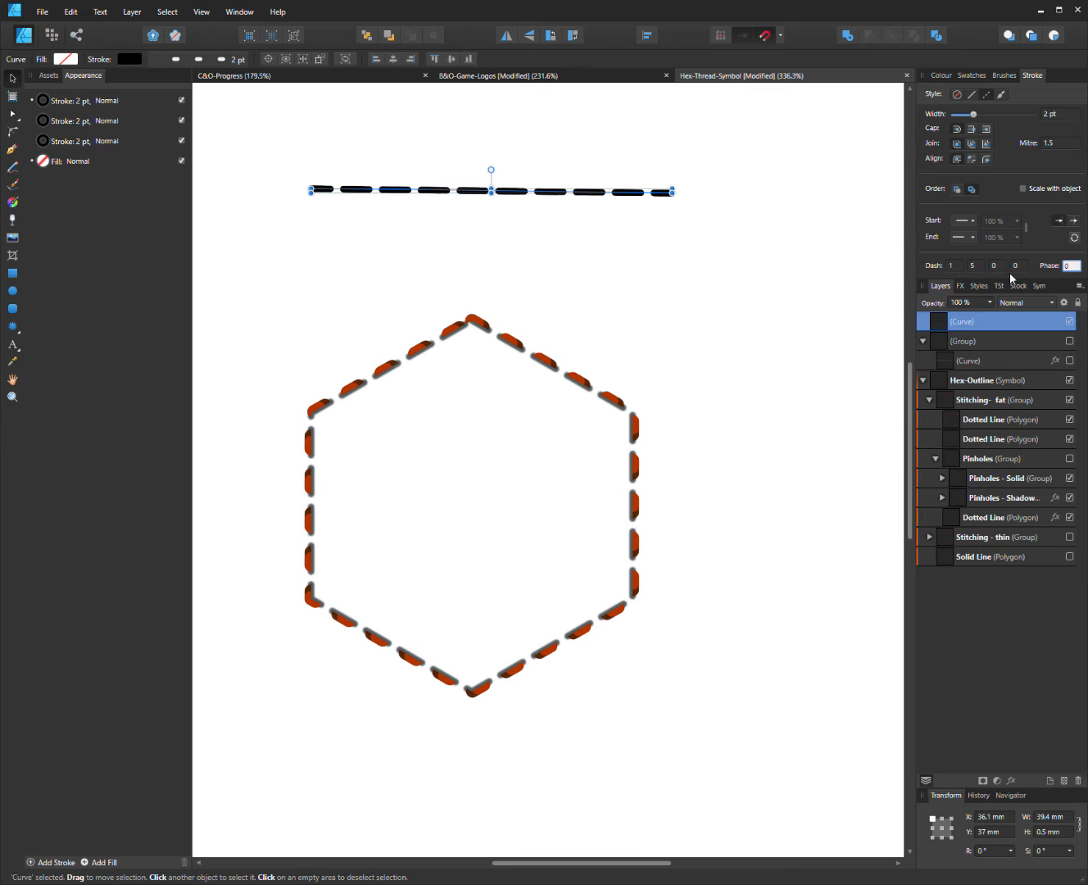
{"action": "left_click", "coordinate": [997, 266]}
Recolour the line's middle stroke bright green
{"action": "left_click", "coordinate": [61, 124]}
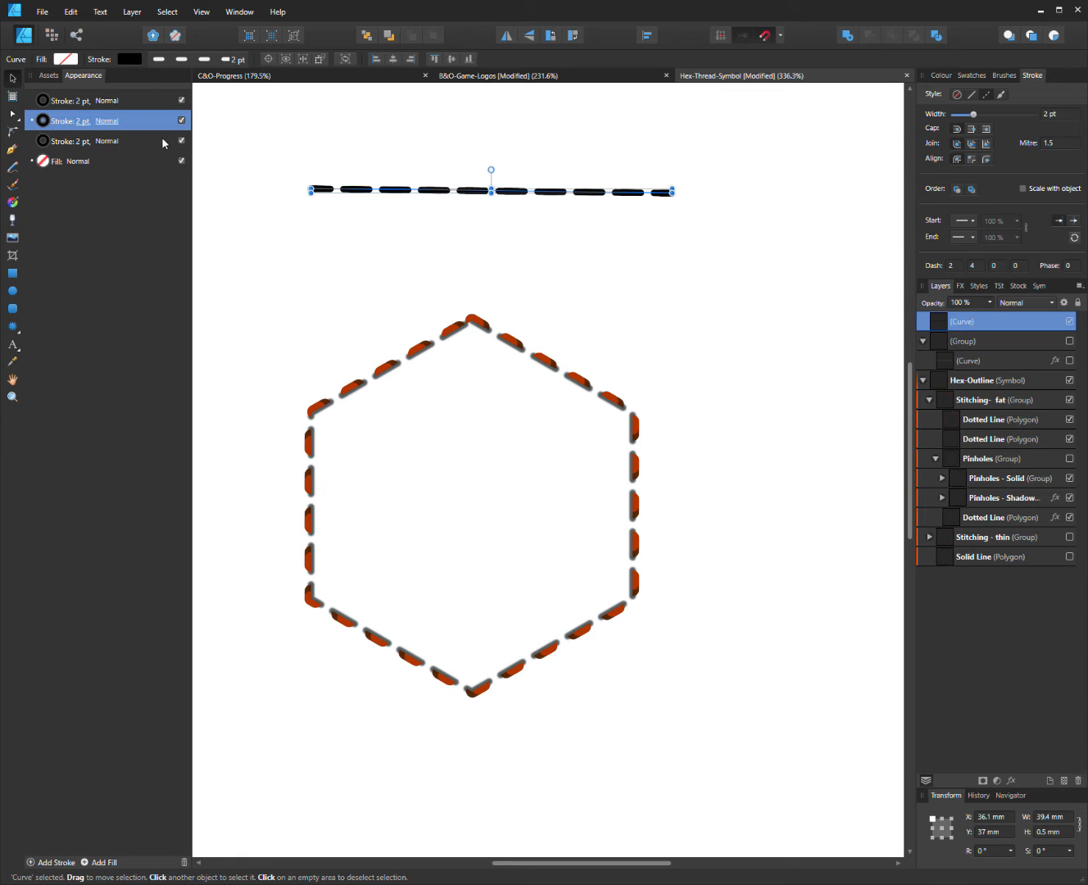
{"action": "left_click", "coordinate": [125, 185]}
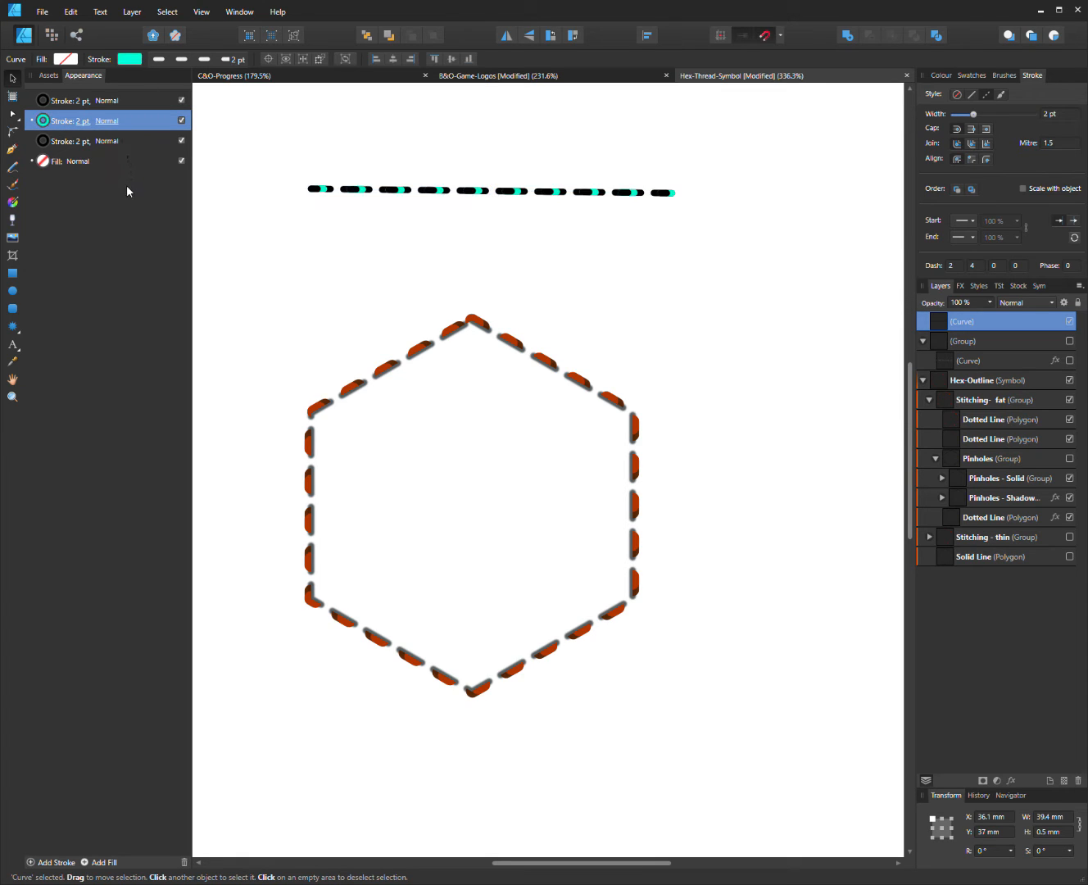
{"action": "left_click_drag", "start_coordinate": [120, 188], "coordinate": [117, 190]}
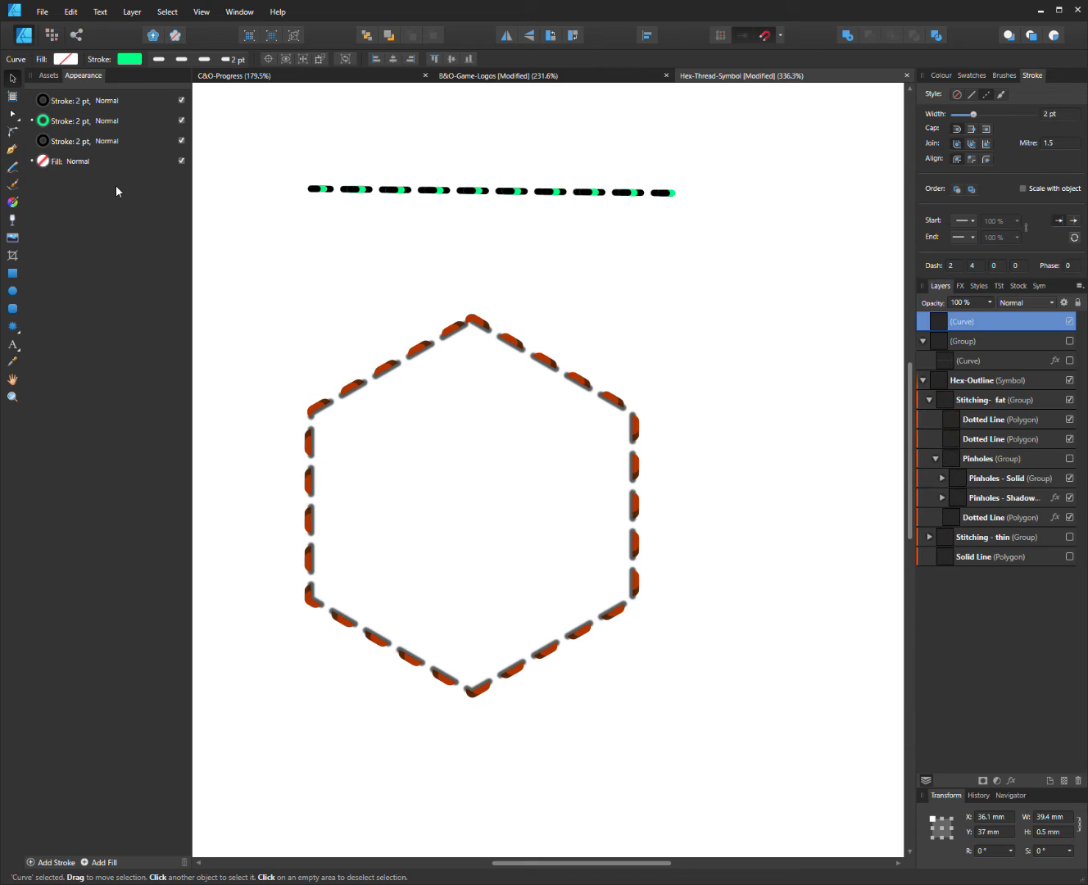
{"action": "left_click", "coordinate": [260, 143]}
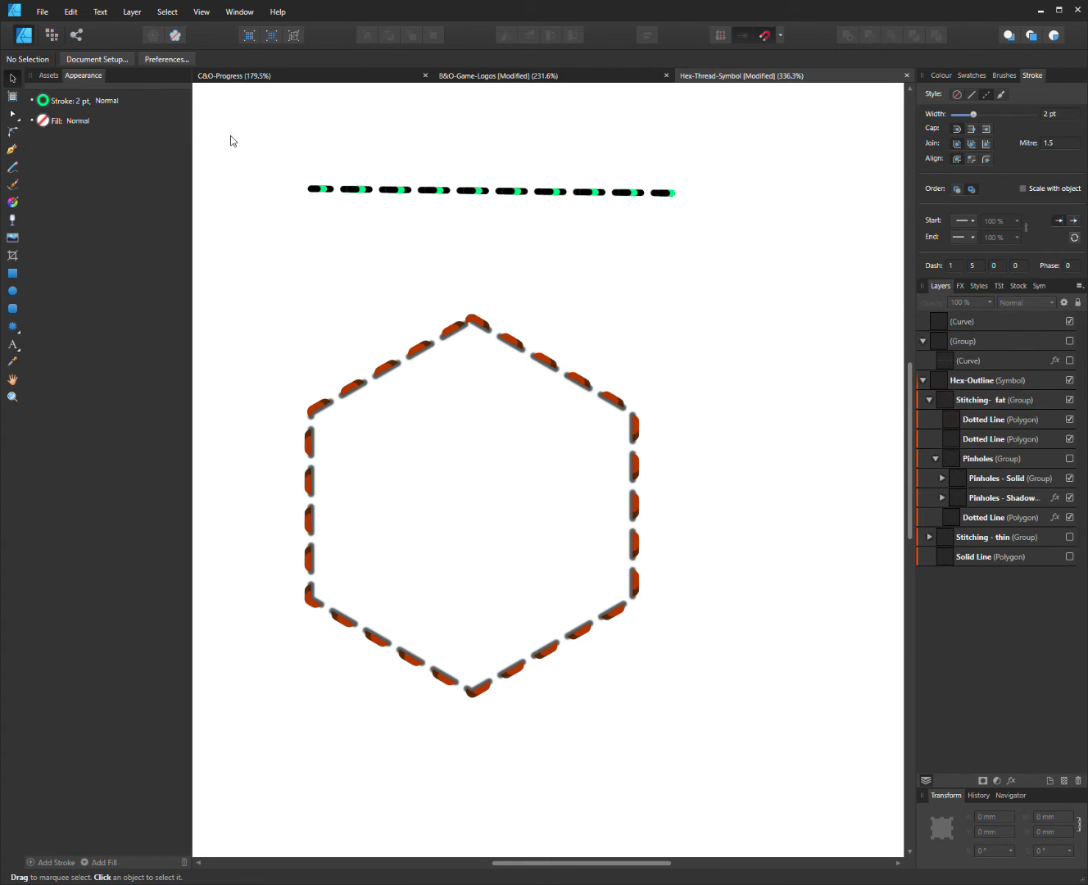
Recolour the line's topmost stroke a pale yellowish green, lighter than the middle stroke
{"action": "left_click", "coordinate": [983, 328]}
{"action": "left_click", "coordinate": [64, 104]}
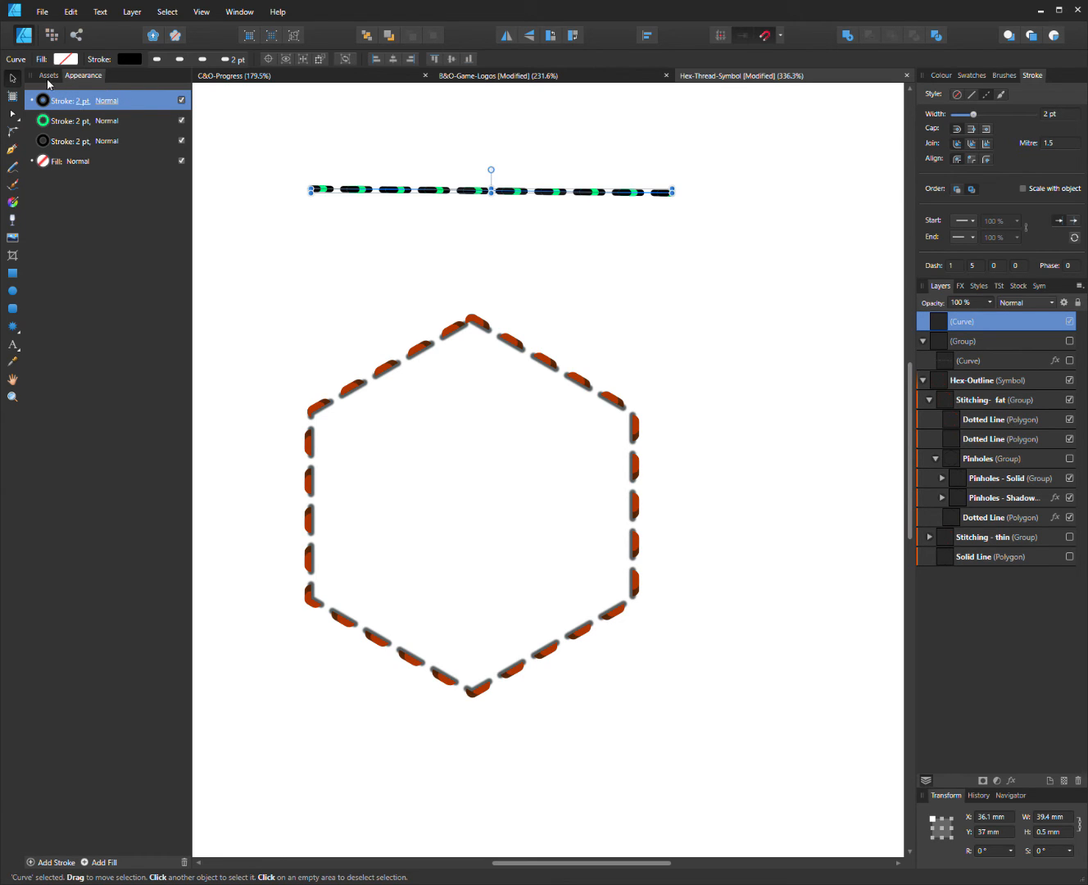
{"action": "key", "text": "ctrl+z"}
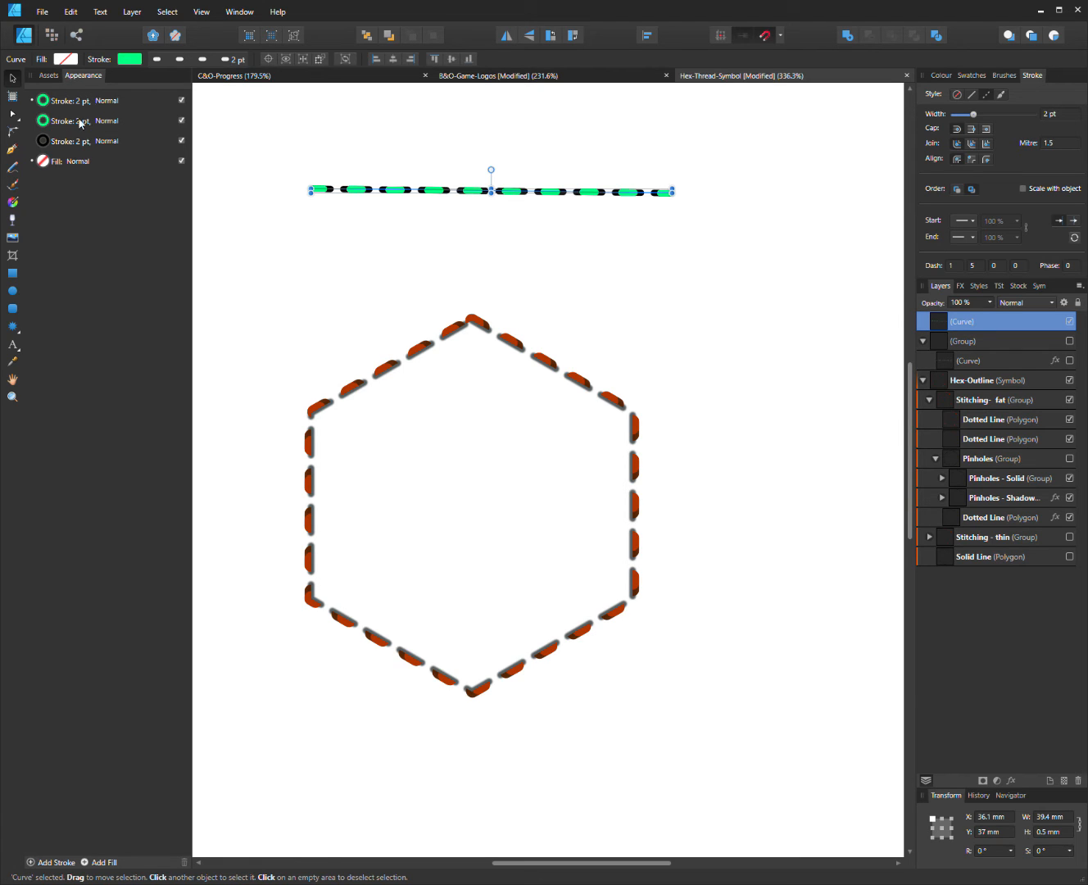
{"action": "key", "text": "r"}
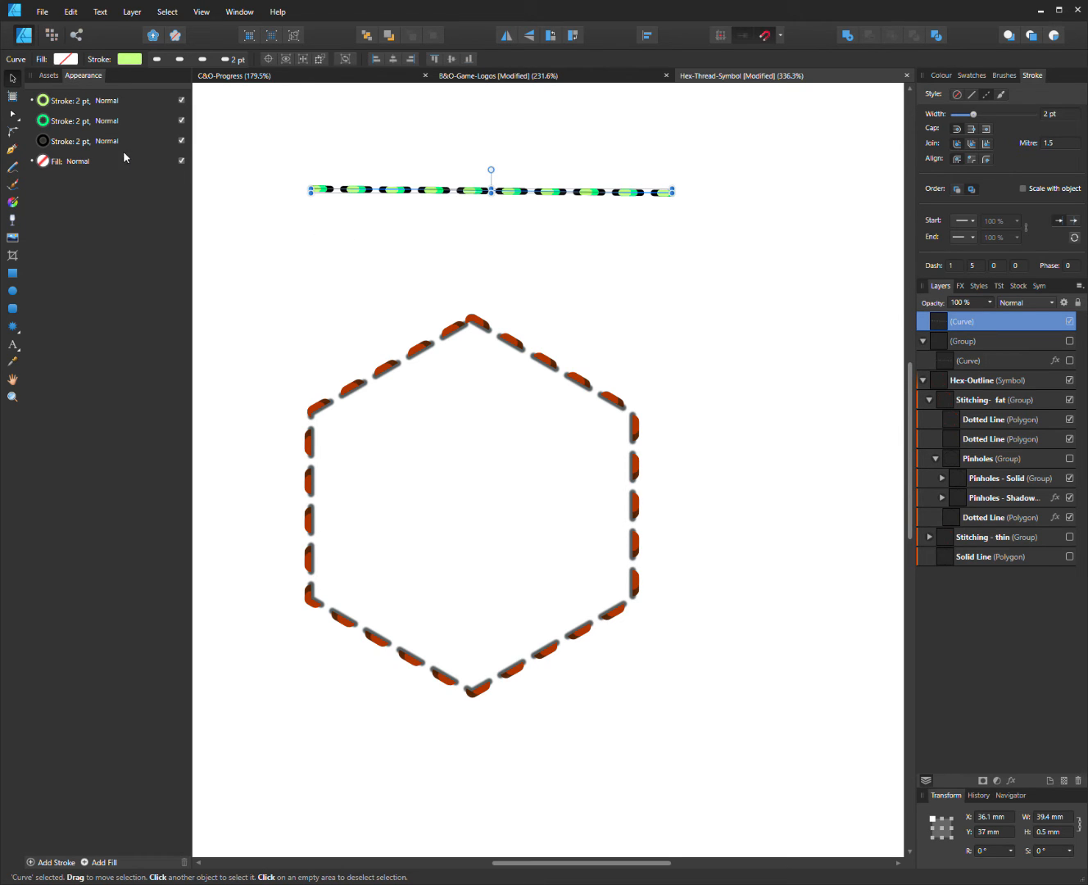
{"action": "left_click", "coordinate": [329, 239]}
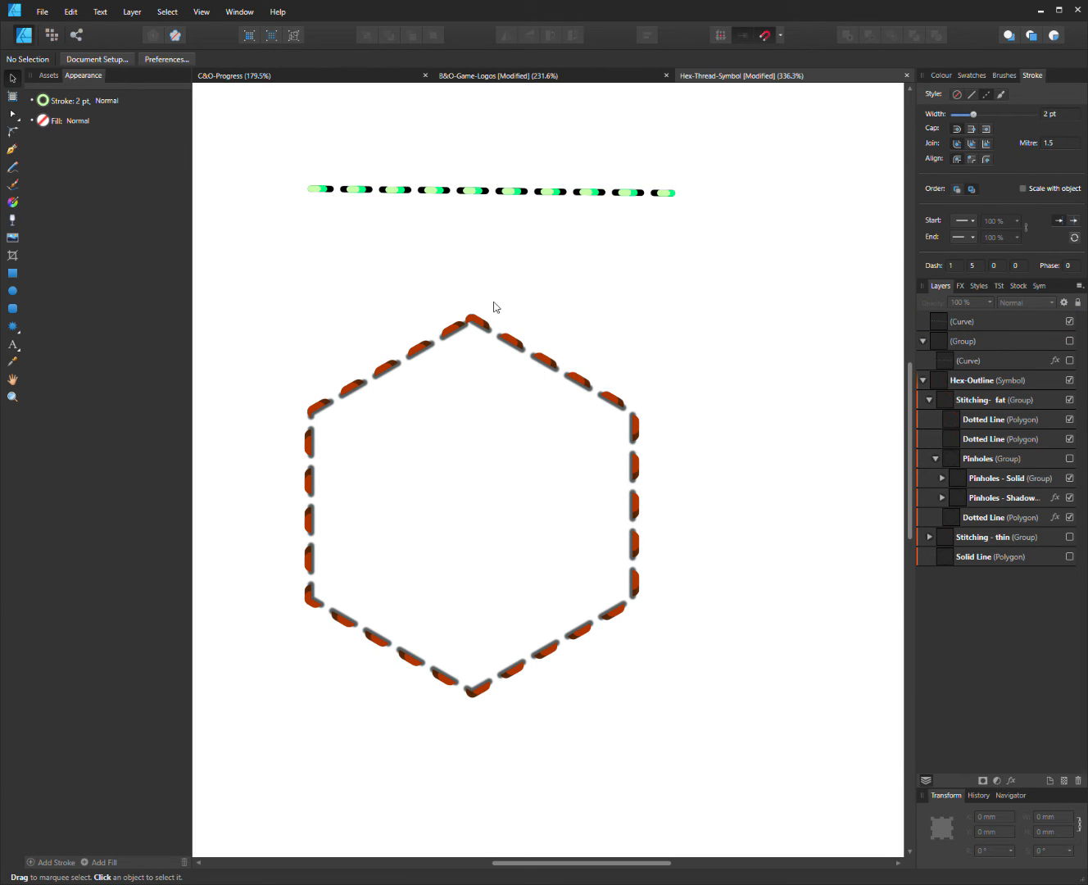
Set the line's lowest, black stroke to align to the inside of the path
{"action": "left_click", "coordinate": [31, 100]}
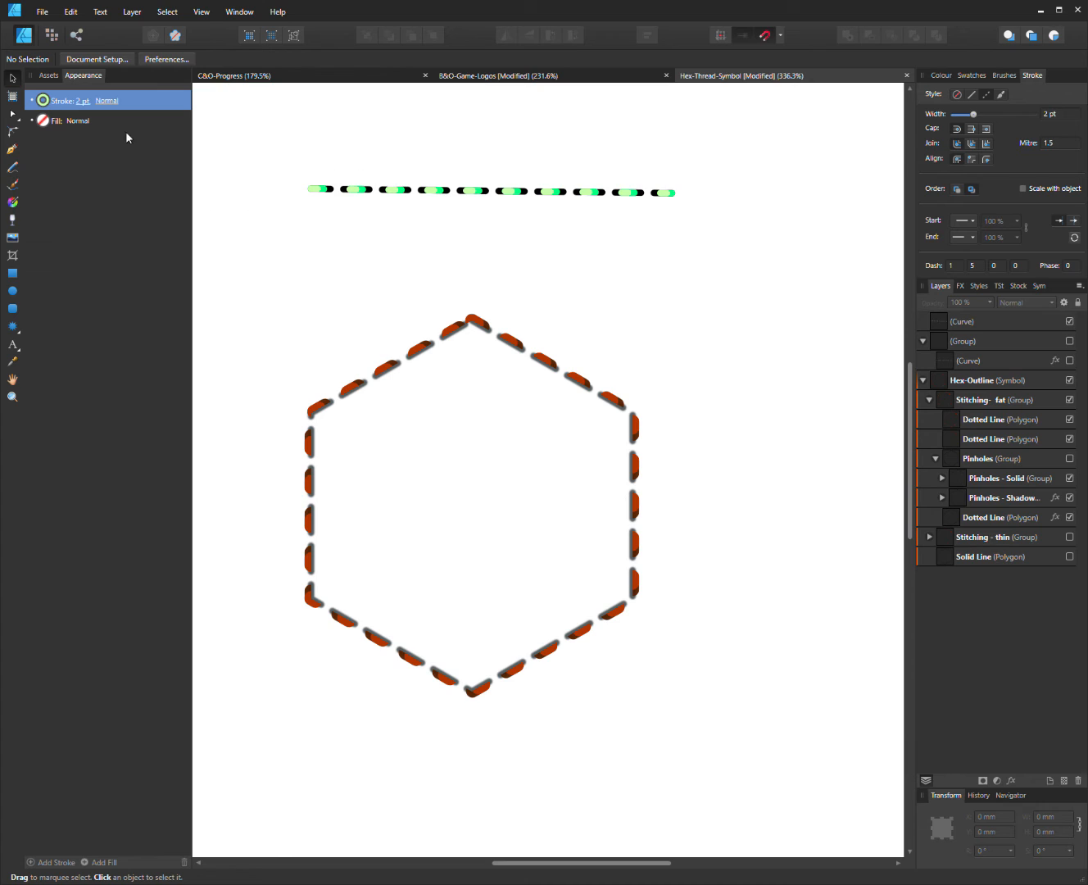
{"action": "left_click", "coordinate": [957, 320]}
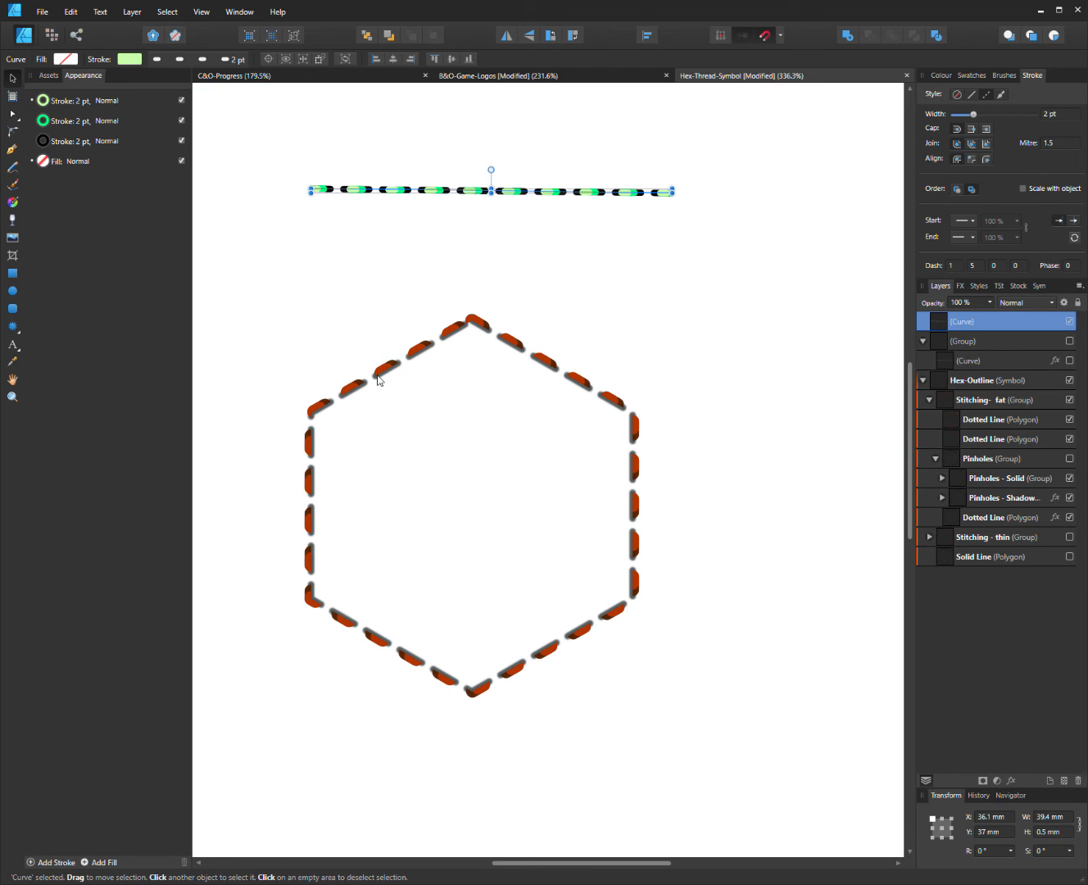
{"action": "left_click", "coordinate": [76, 146]}
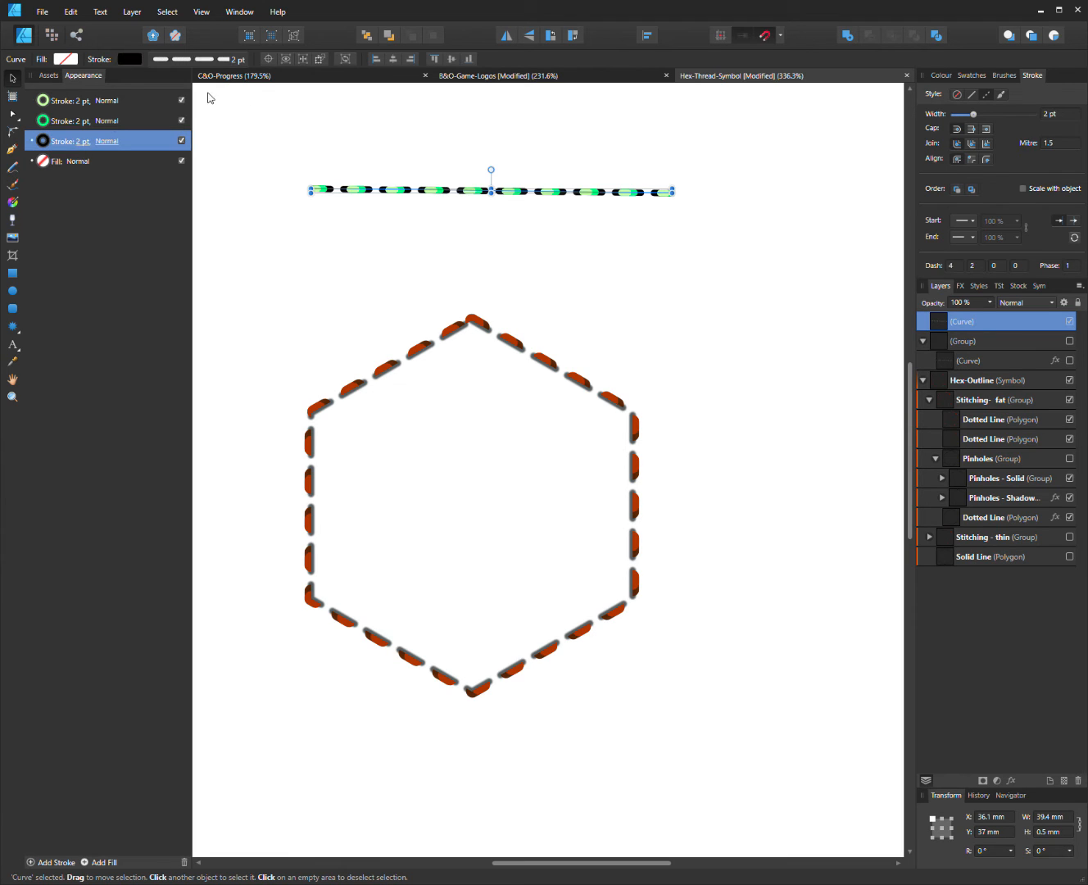
{"action": "left_click", "coordinate": [984, 162]}
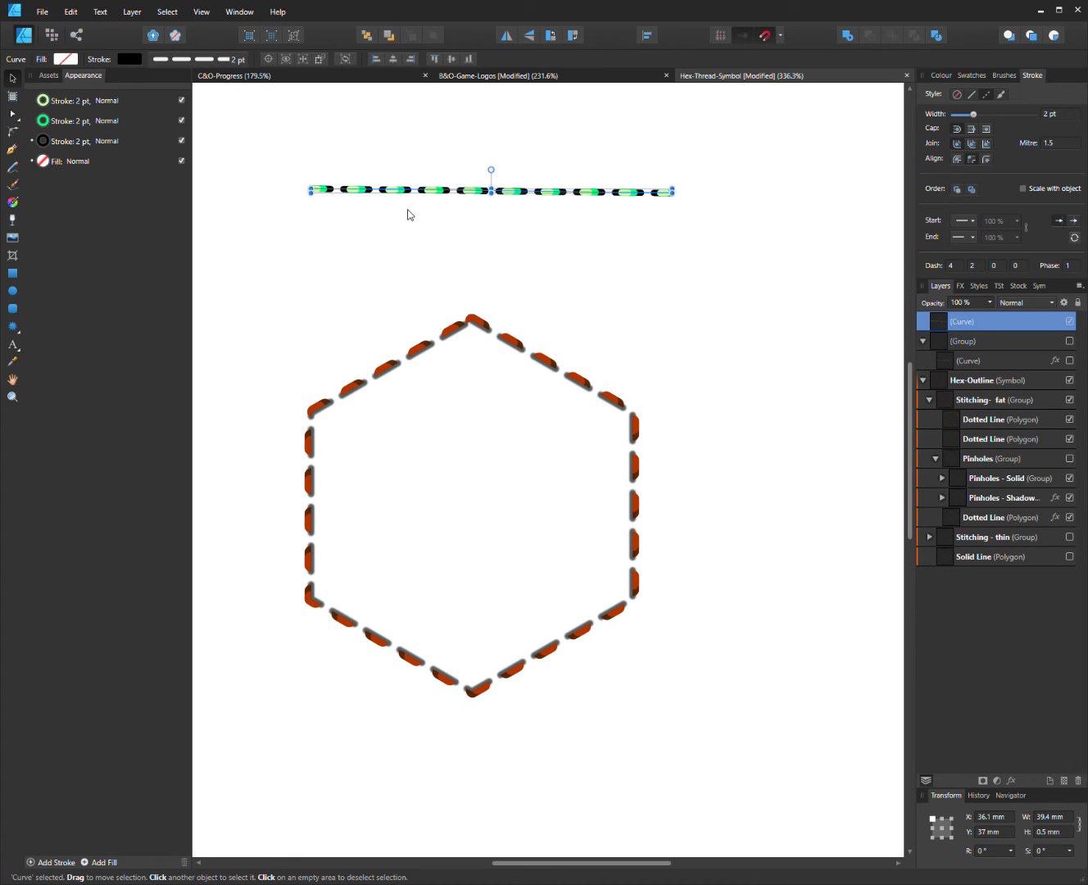
{"action": "left_click", "coordinate": [592, 271]}
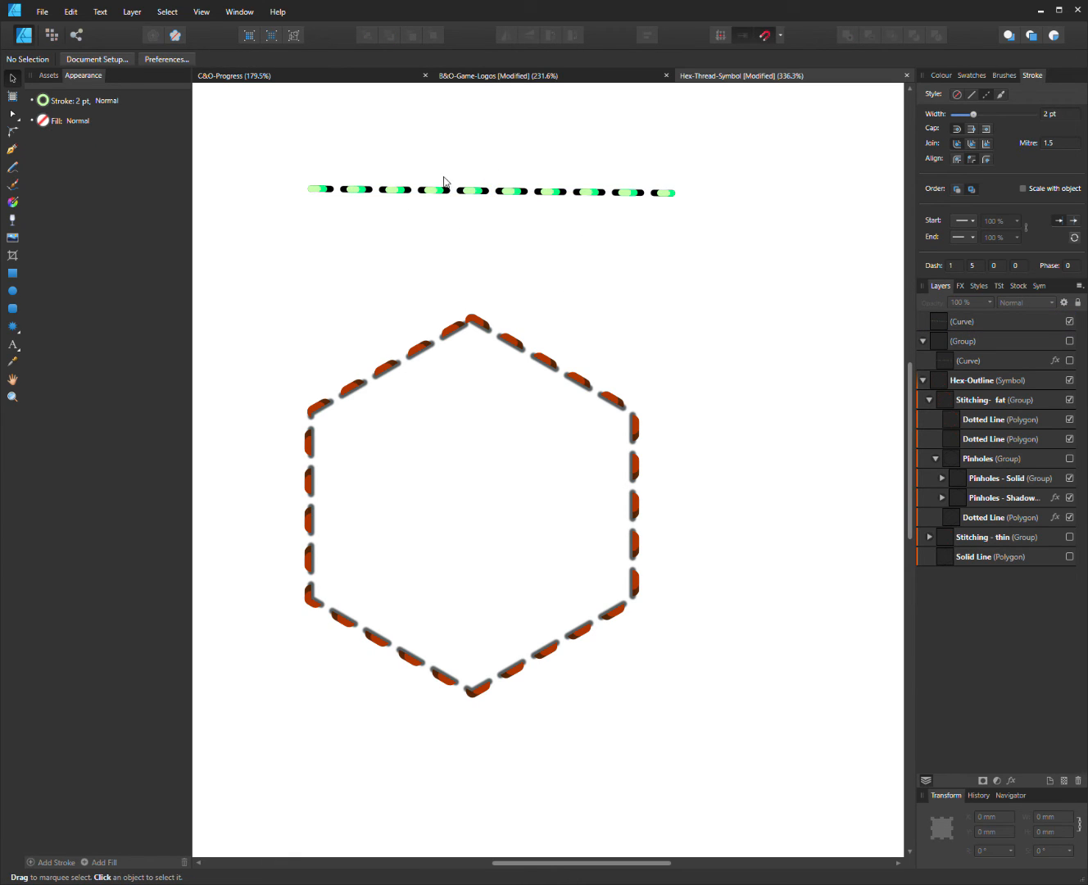
Save the line's three stacked strokes as a new style in the Threads category
{"action": "left_click", "coordinate": [490, 190]}
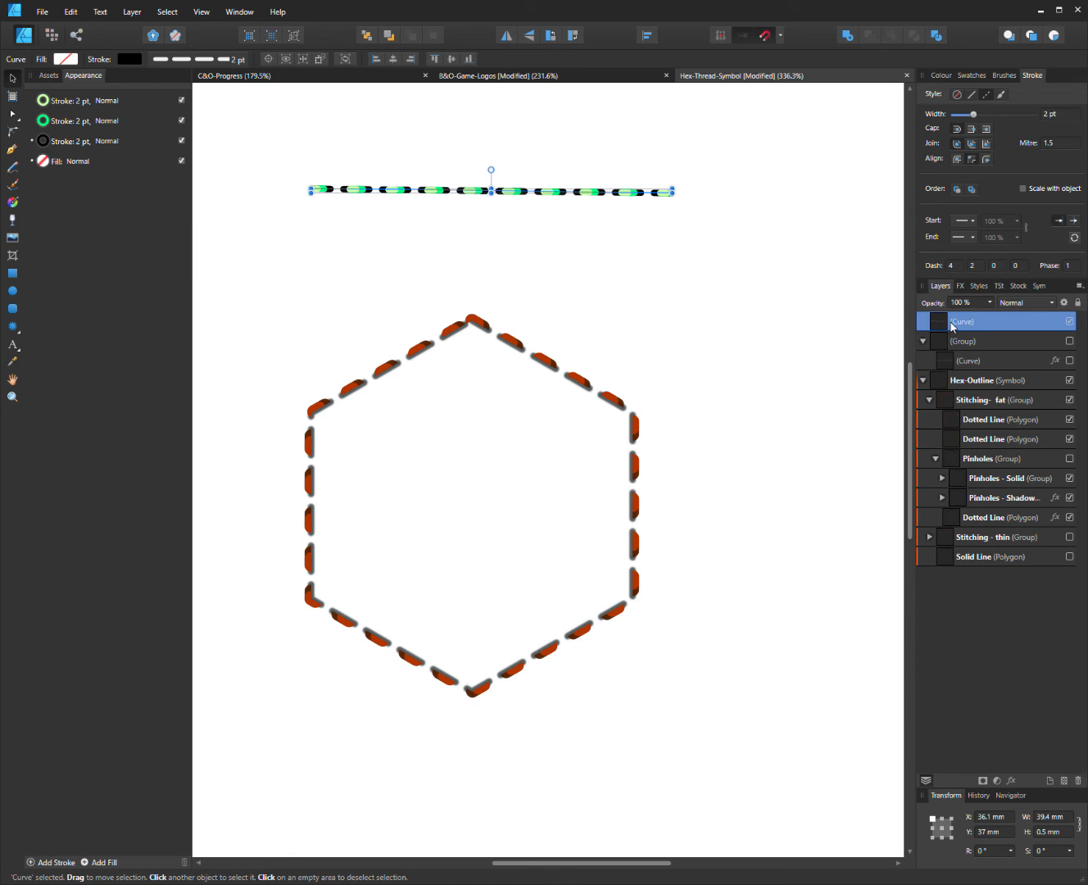
{"action": "left_click", "coordinate": [979, 285]}
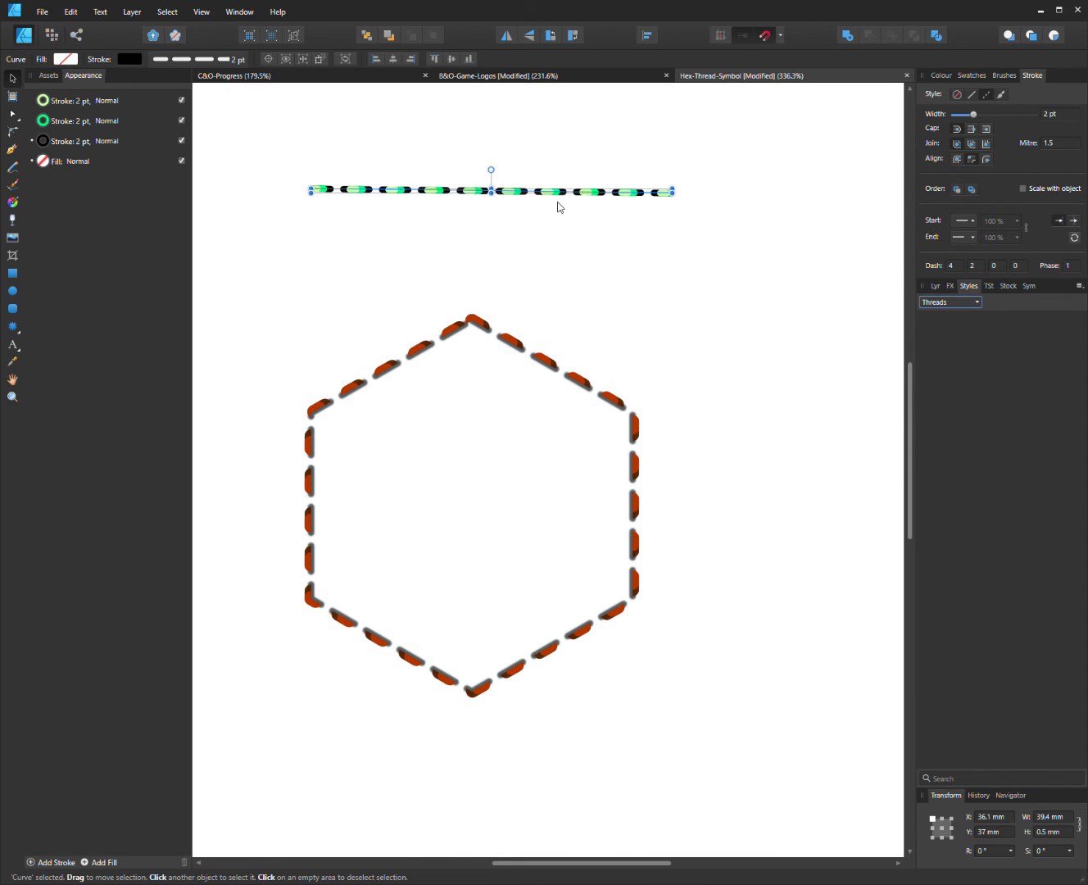
{"action": "left_click", "coordinate": [626, 231]}
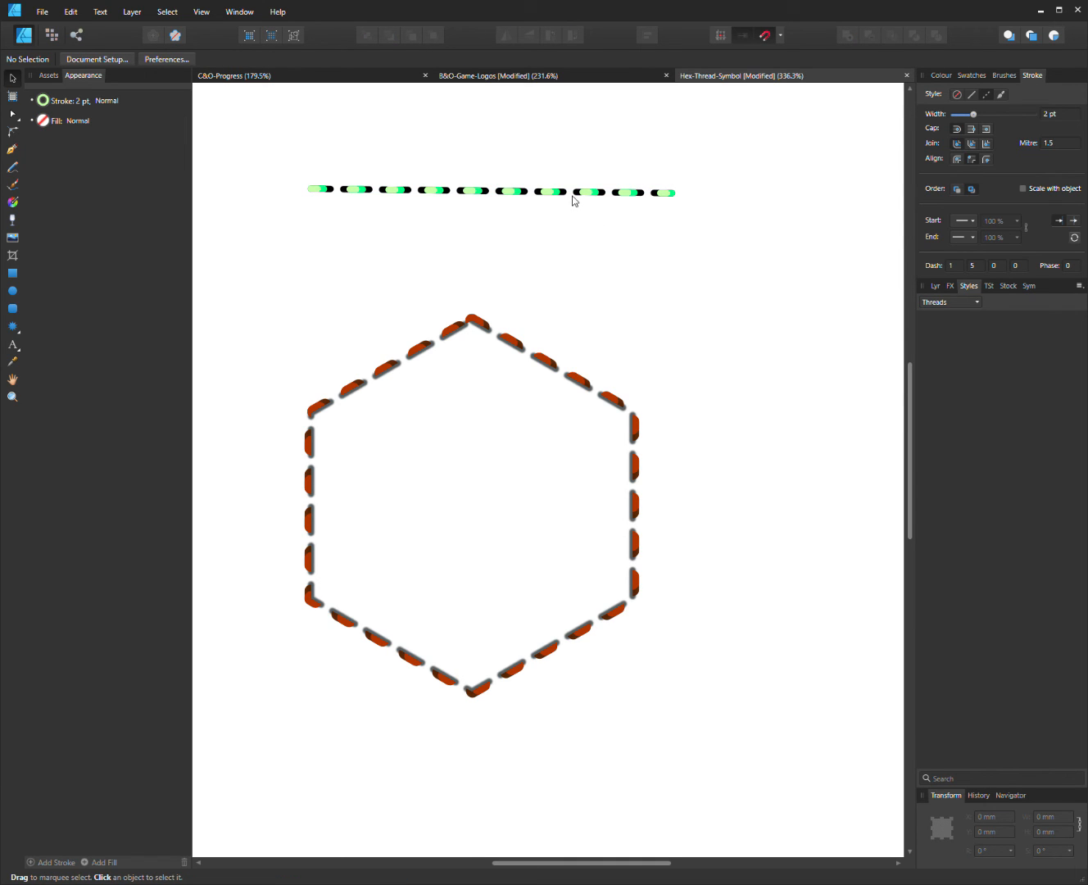
{"action": "left_click", "coordinate": [575, 195]}
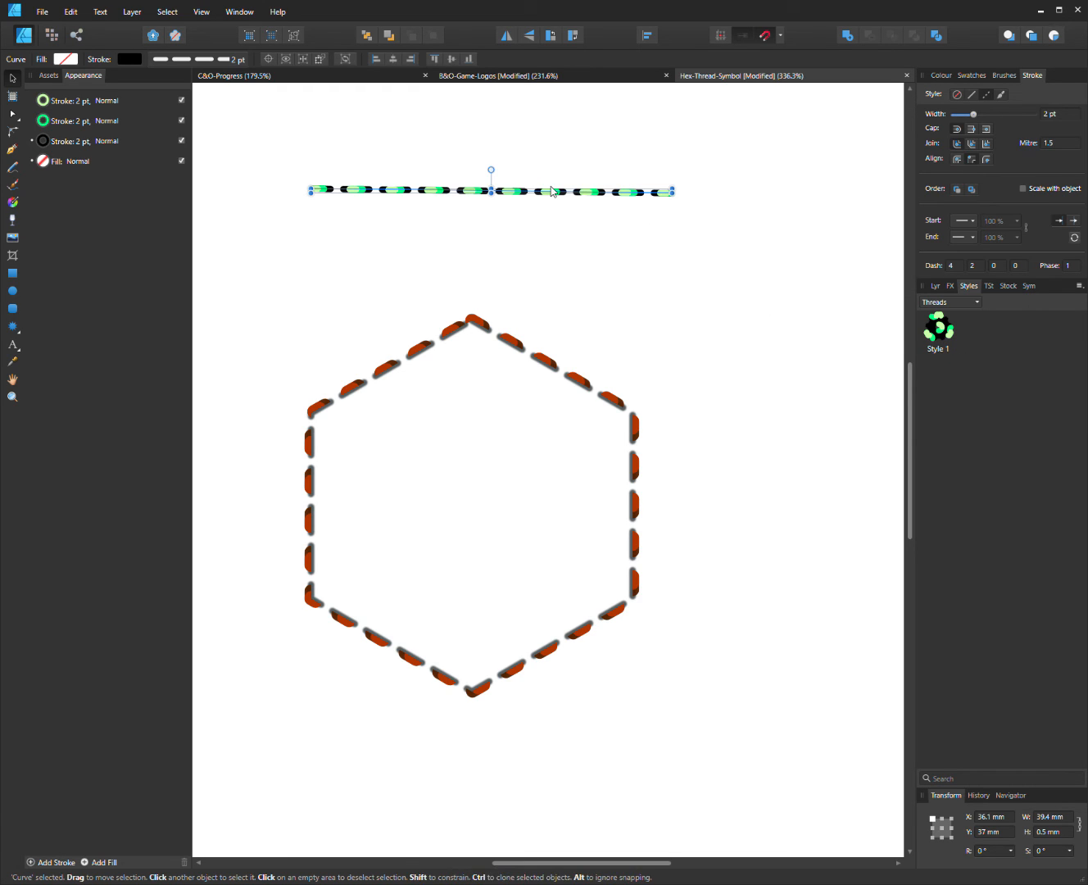
{"action": "left_click", "coordinate": [539, 144]}
Draw a double star about 27 mm wide and 26 mm high beside the hexagon and give it a solid dark blue stroke
{"action": "left_click", "coordinate": [11, 327]}
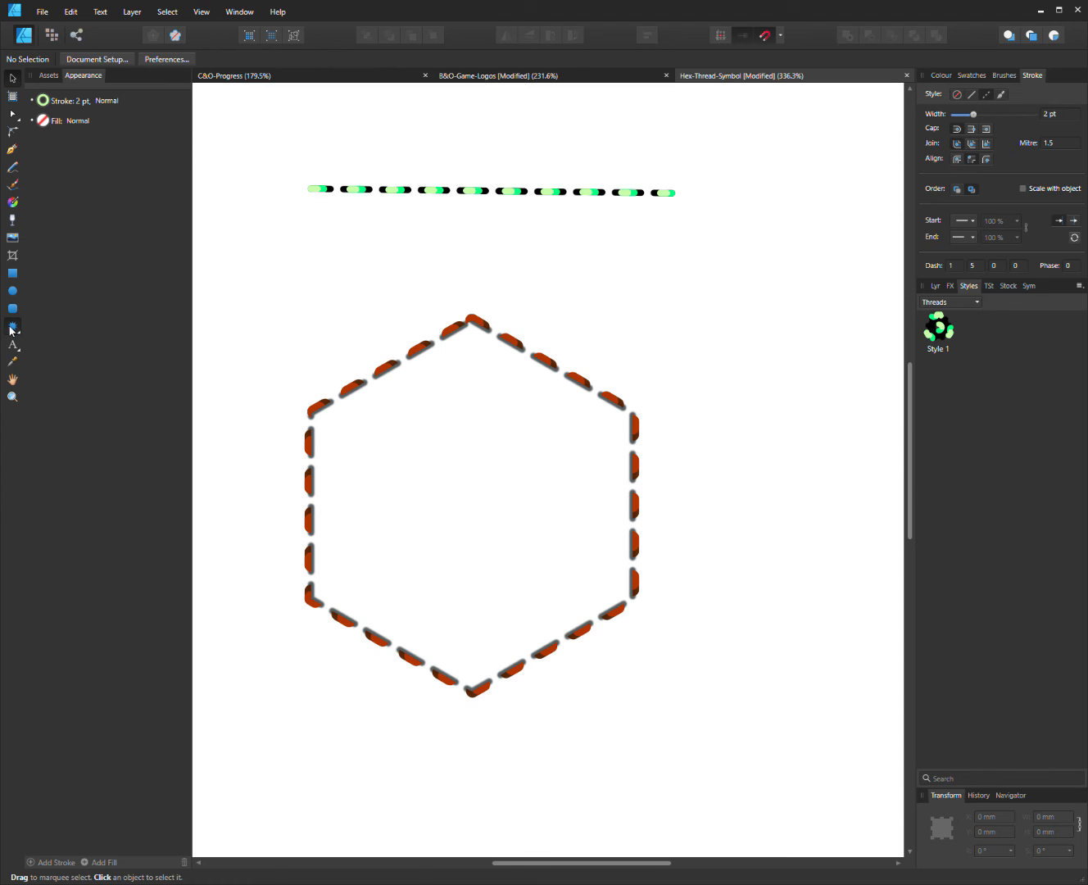
{"action": "left_click_drag", "start_coordinate": [663, 300], "coordinate": [894, 562]}
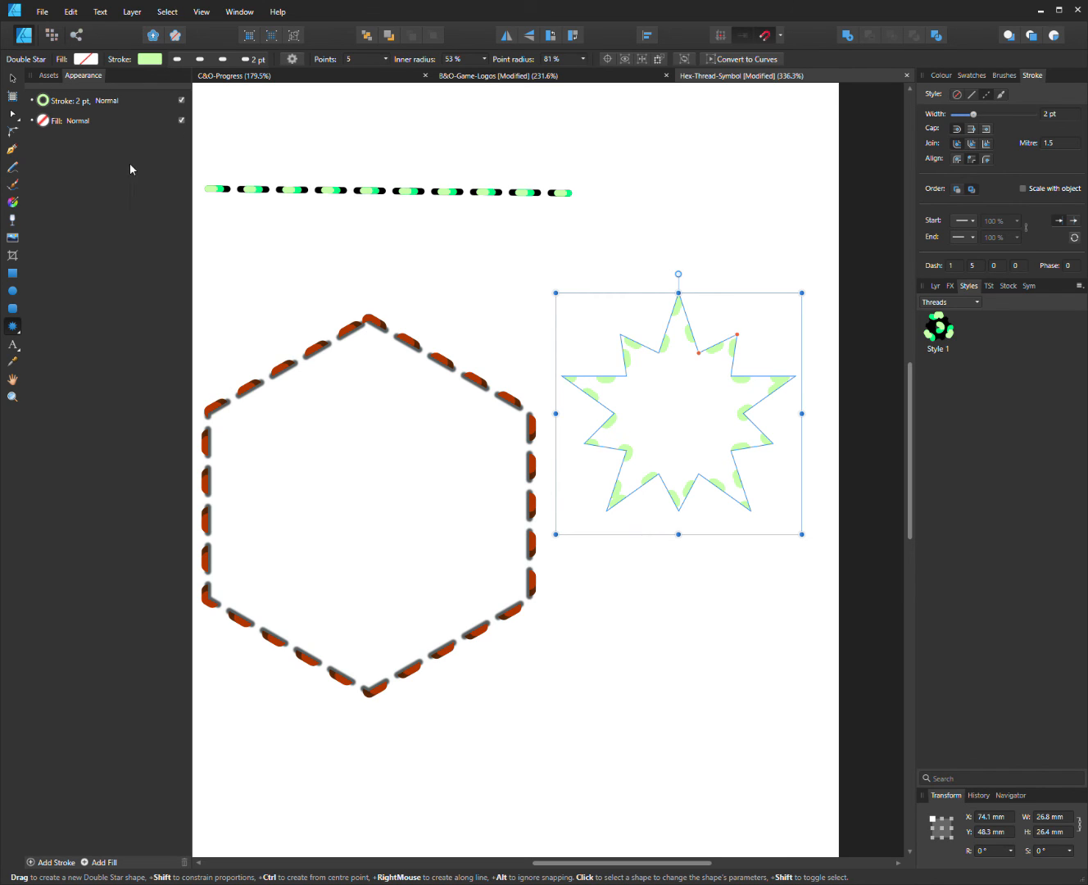
{"action": "left_click", "coordinate": [181, 191]}
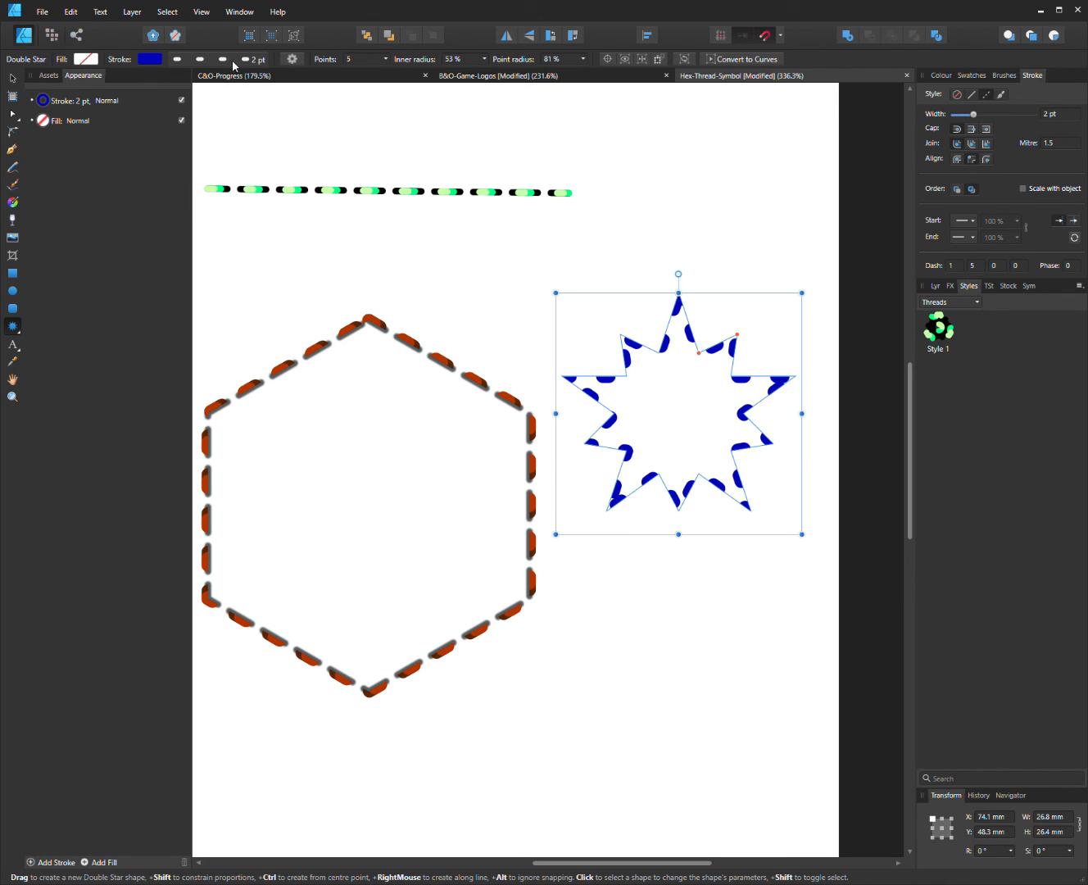
{"action": "left_click", "coordinate": [190, 90]}
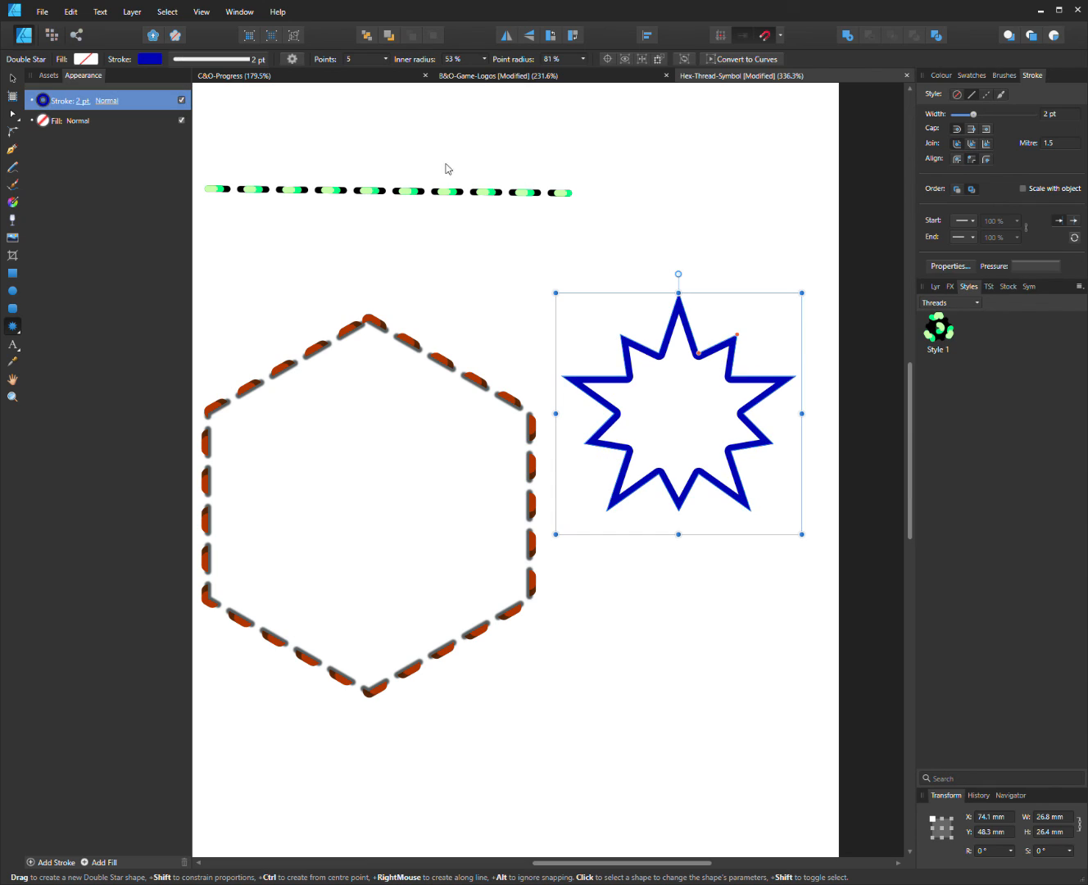
{"action": "left_click", "coordinate": [747, 263]}
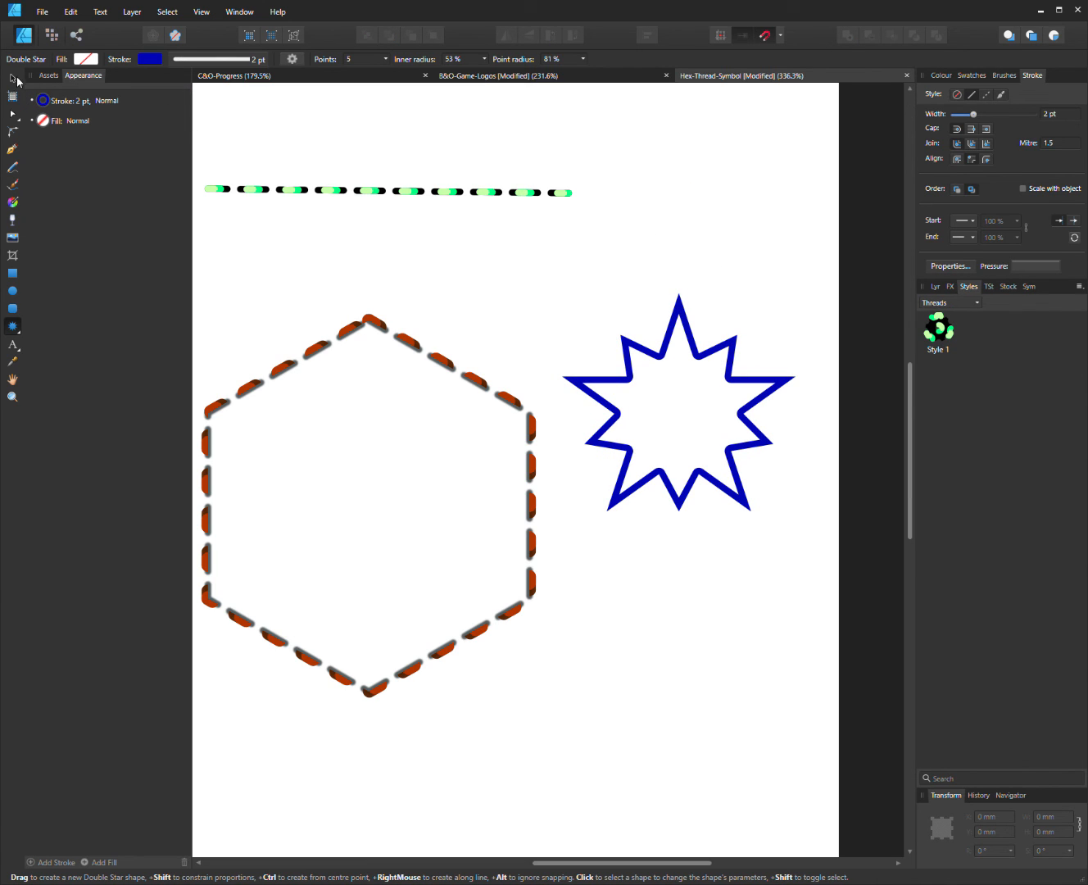
Apply the saved thread style from the Threads category to the double star
{"action": "left_click", "coordinate": [20, 80]}
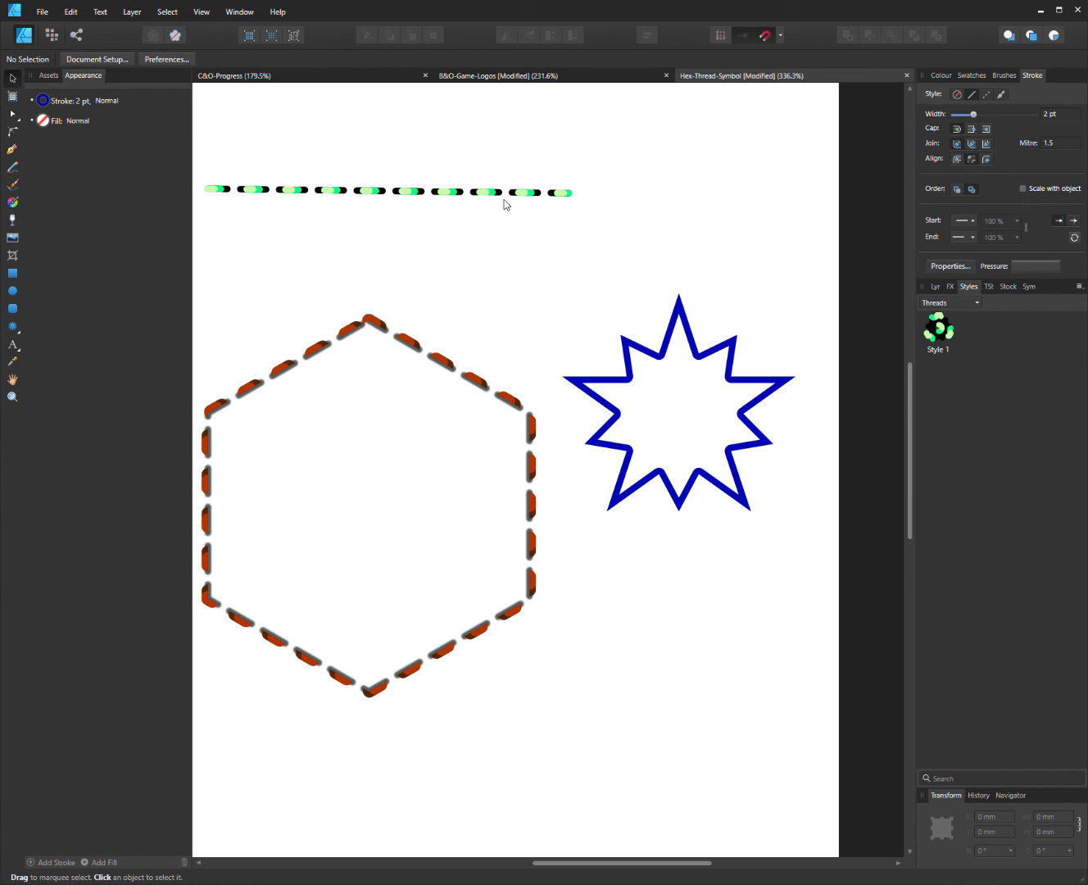
{"action": "left_click", "coordinate": [628, 358]}
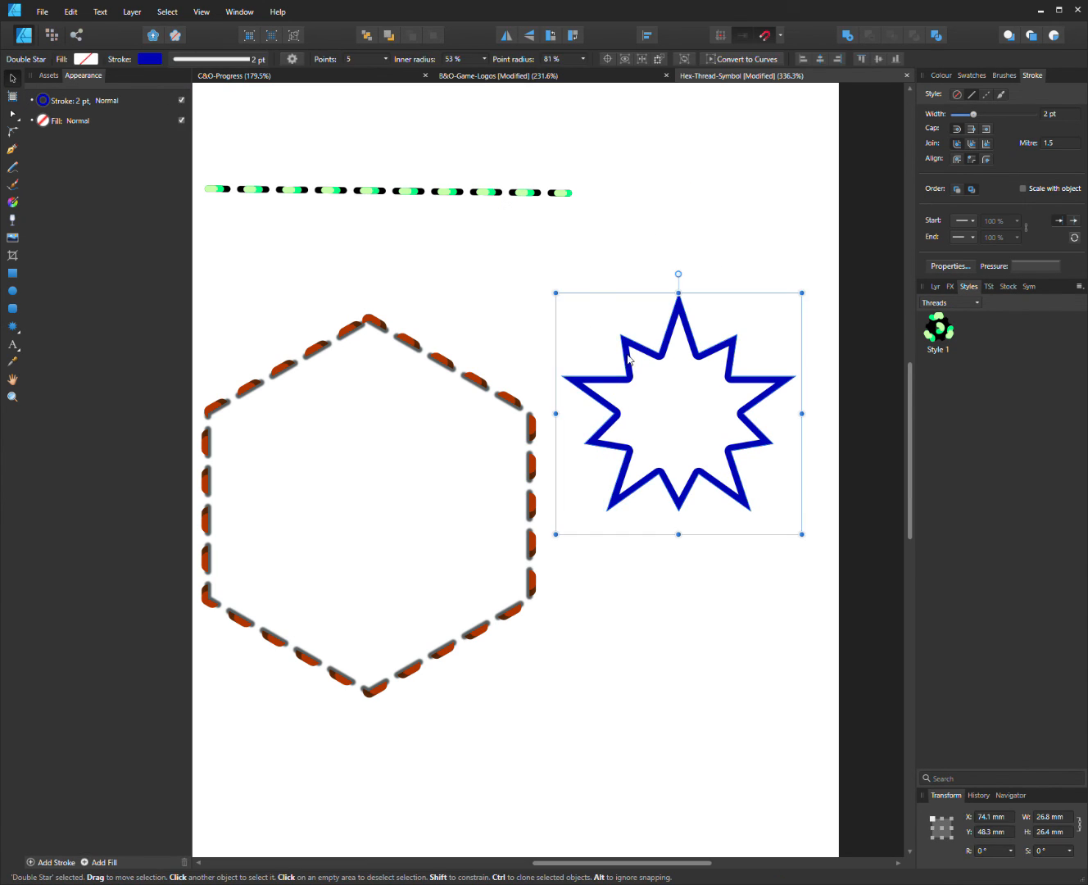
{"action": "left_click", "coordinate": [945, 336]}
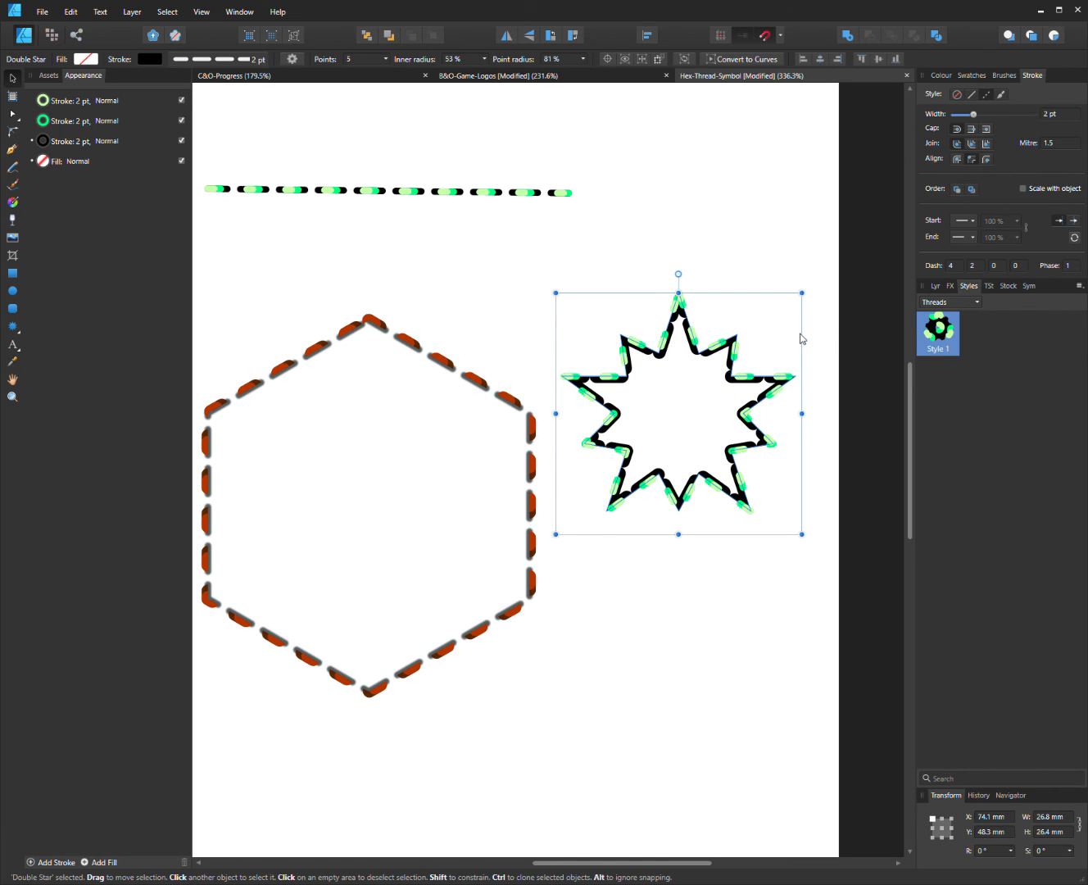
Try centre and outside alignment on the star's lowest, black stroke and set it back to centre
{"action": "left_click", "coordinate": [79, 145]}
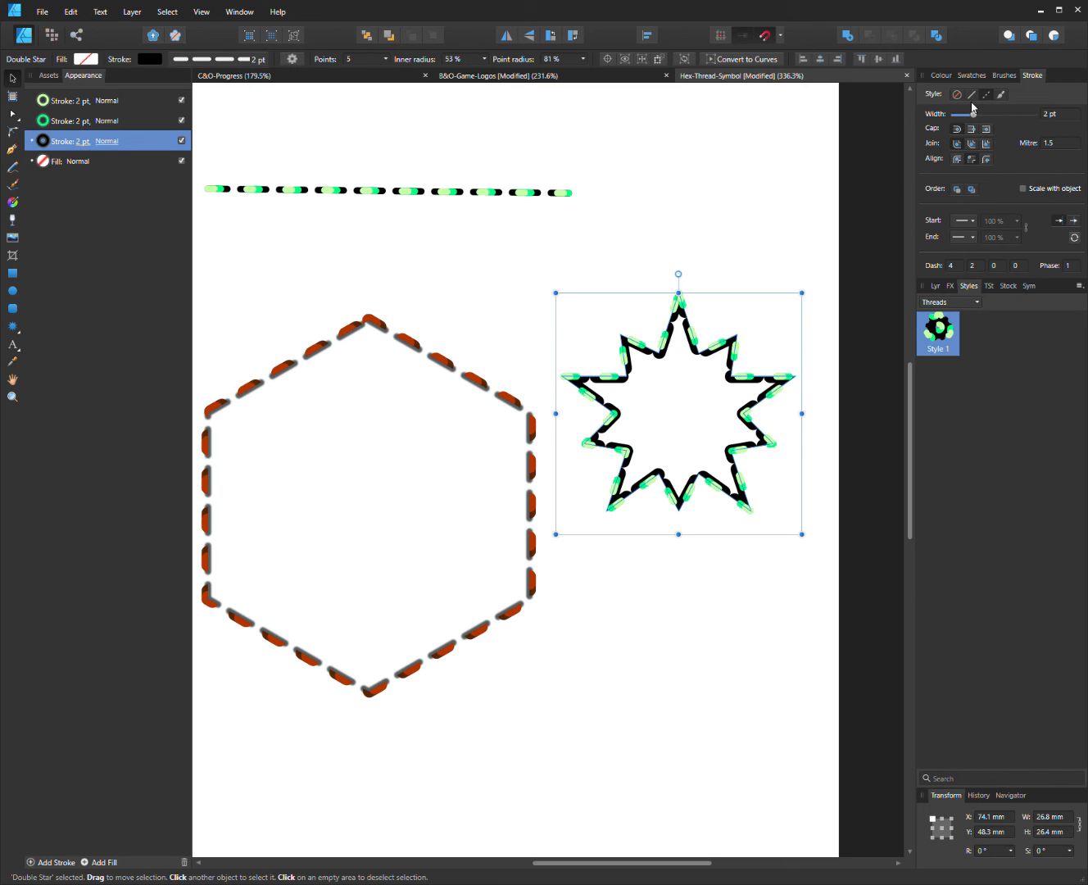
{"action": "left_click", "coordinate": [954, 160]}
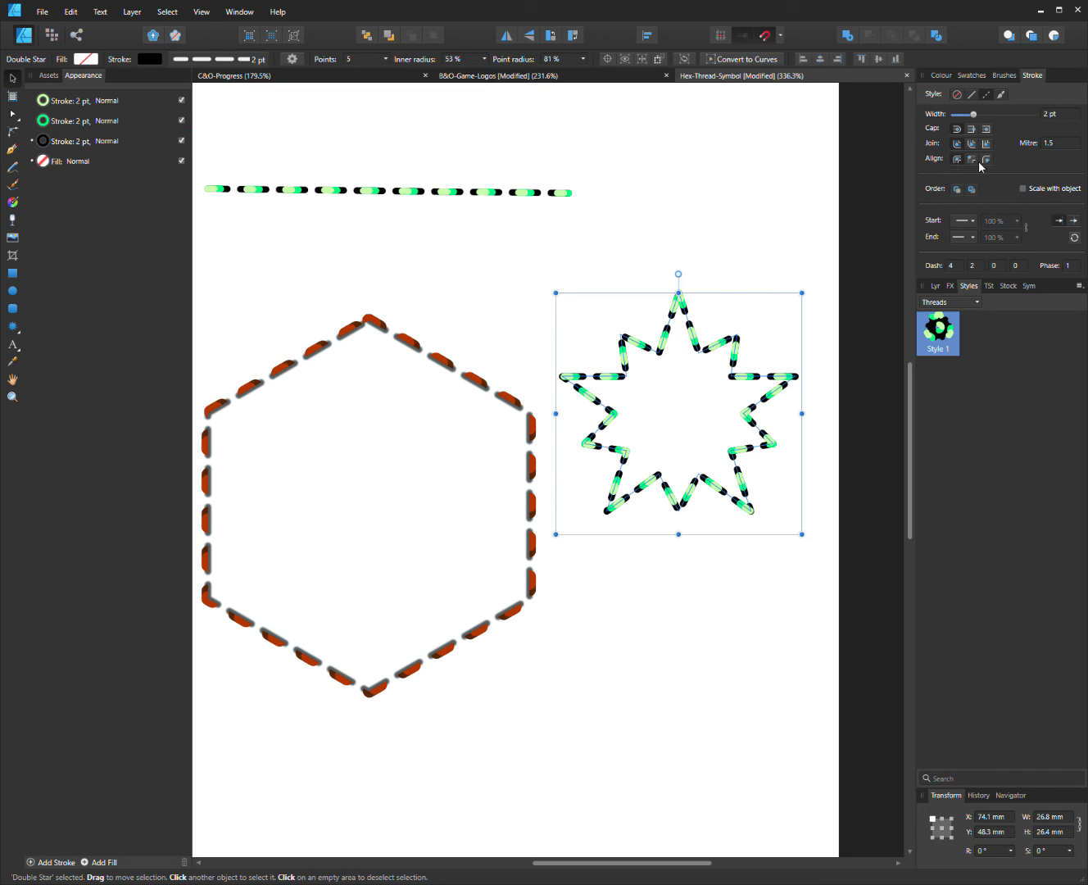
{"action": "left_click", "coordinate": [985, 160]}
{"action": "left_click", "coordinate": [955, 160]}
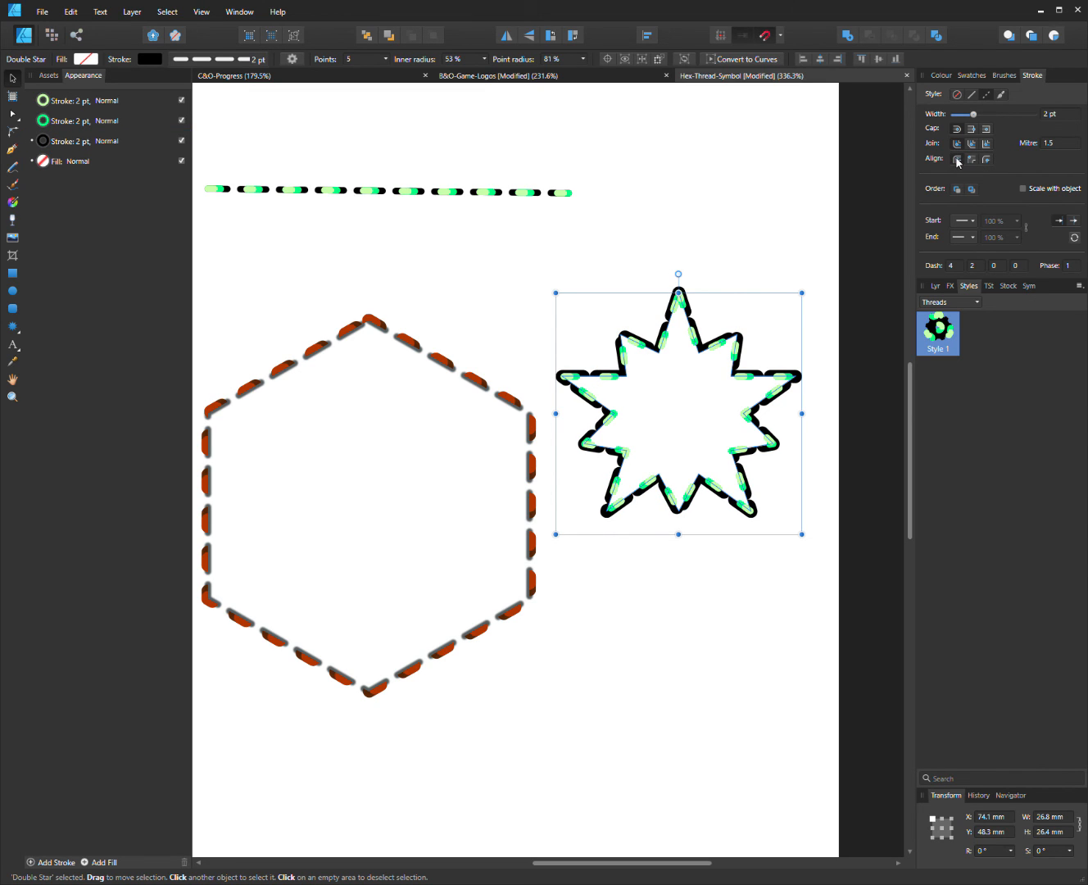
Set the line's lowest, black stroke to centre alignment and replace the saved style in the Threads category with one made from the corrected line
{"action": "left_click", "coordinate": [607, 246]}
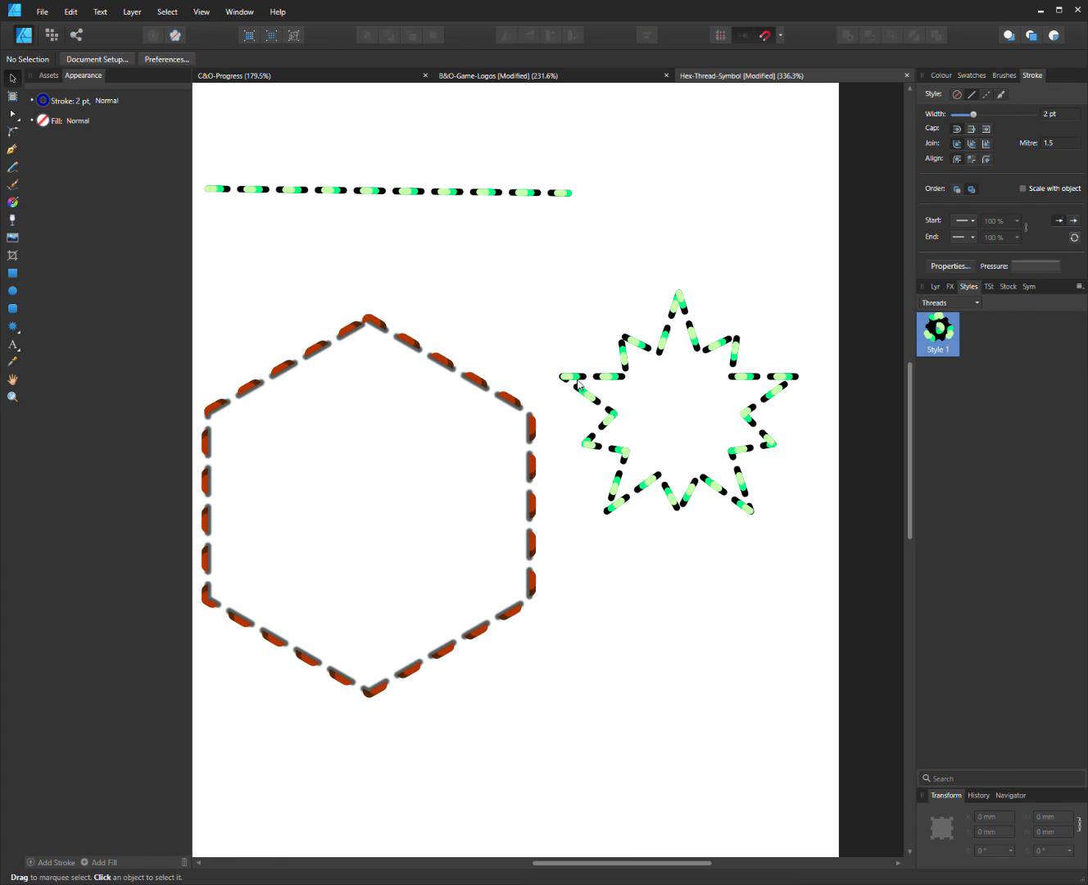
{"action": "scroll", "coordinate": [552, 289], "scroll_direction": "down", "scroll_amount": 2}
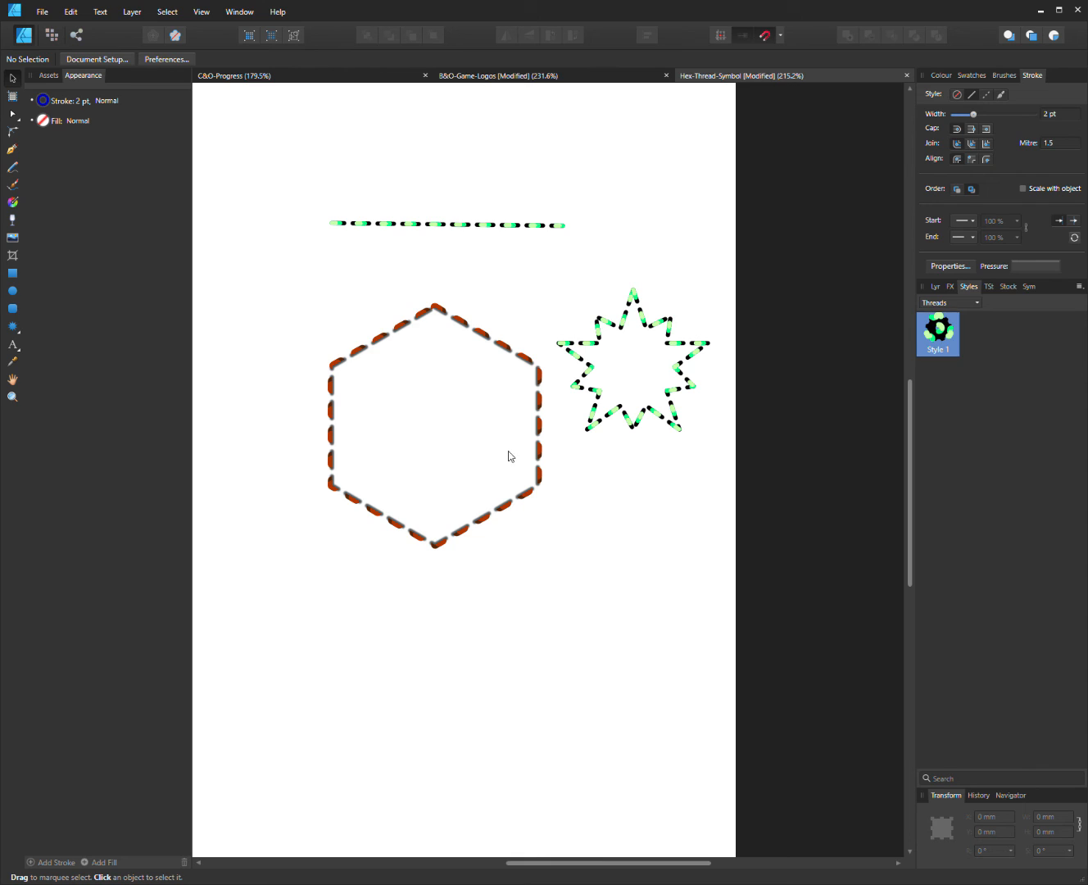
{"action": "left_click", "coordinate": [451, 225]}
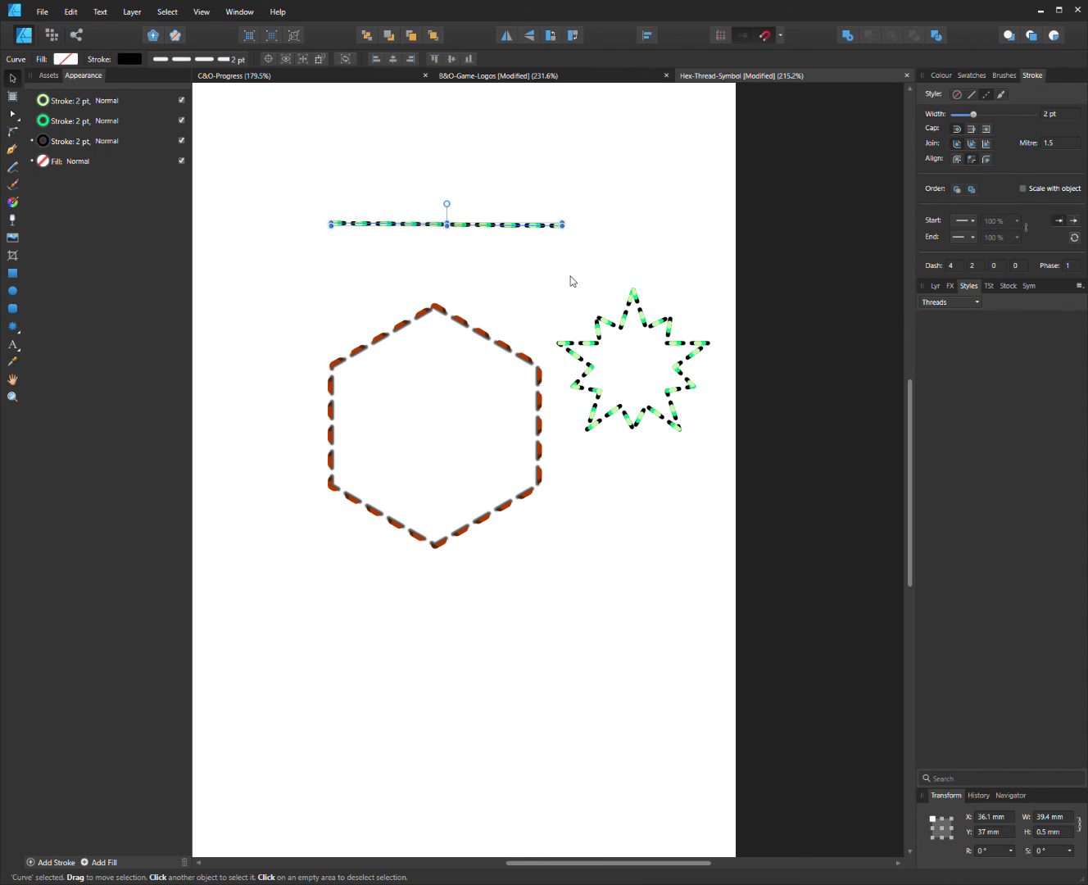
{"action": "left_click", "coordinate": [59, 141]}
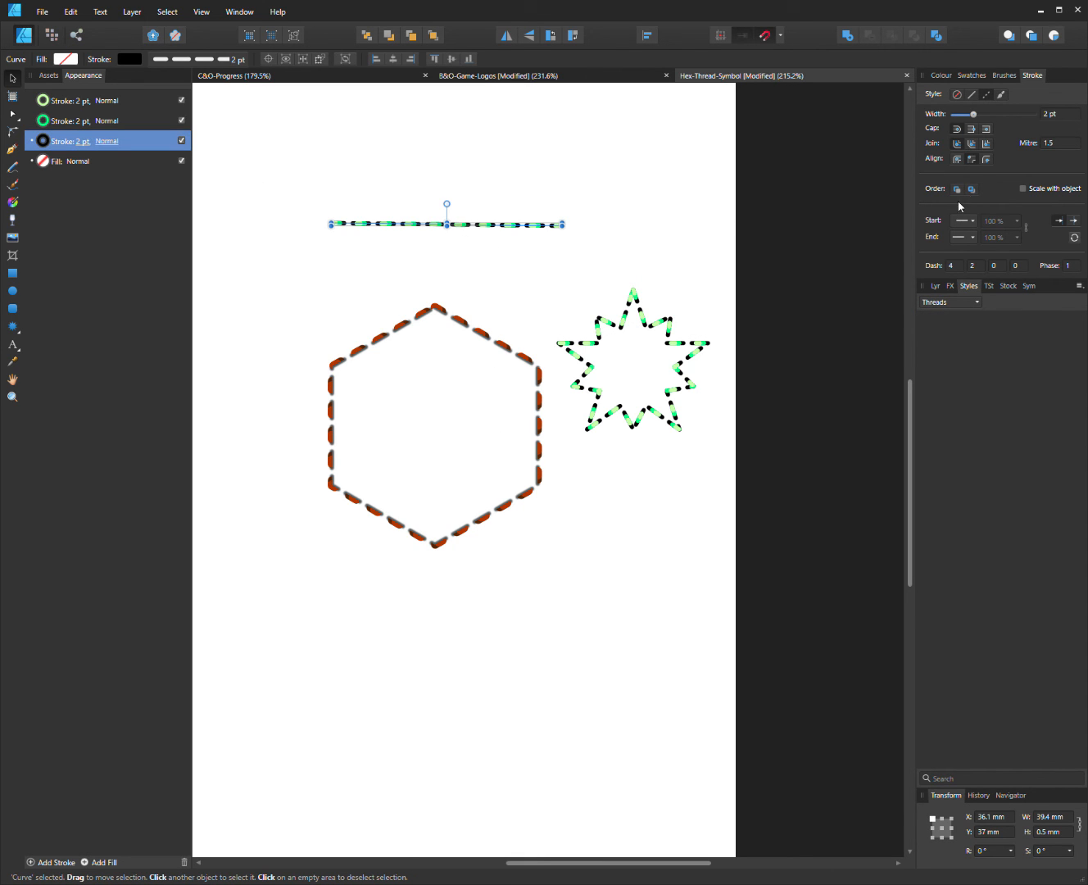
{"action": "left_click", "coordinate": [956, 160]}
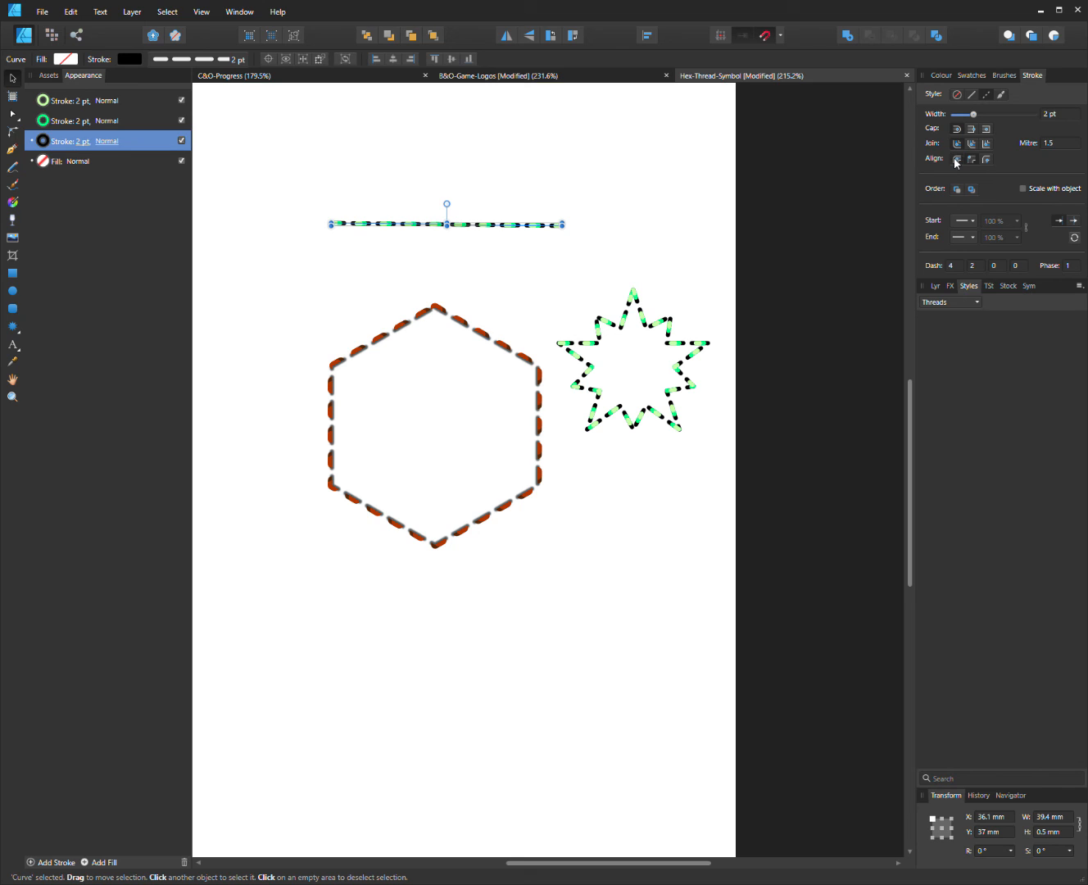
{"action": "left_click", "coordinate": [573, 188]}
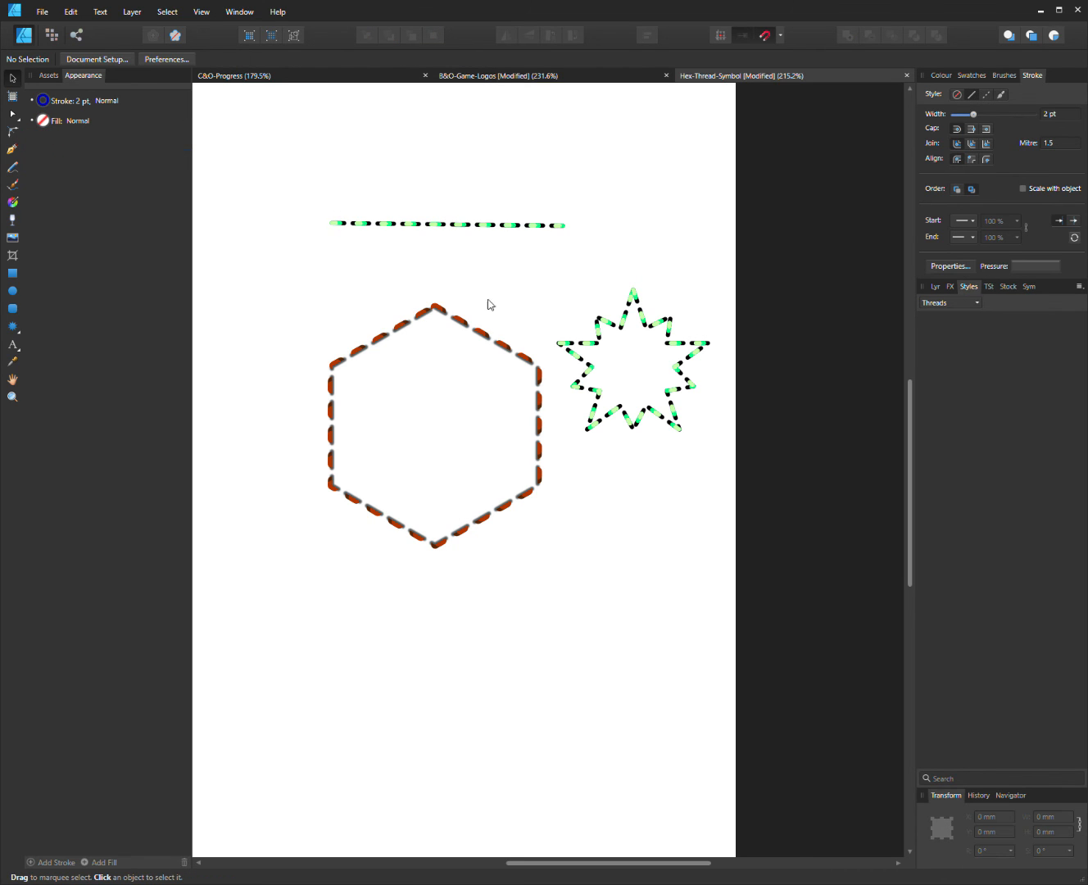
{"action": "left_click", "coordinate": [446, 232]}
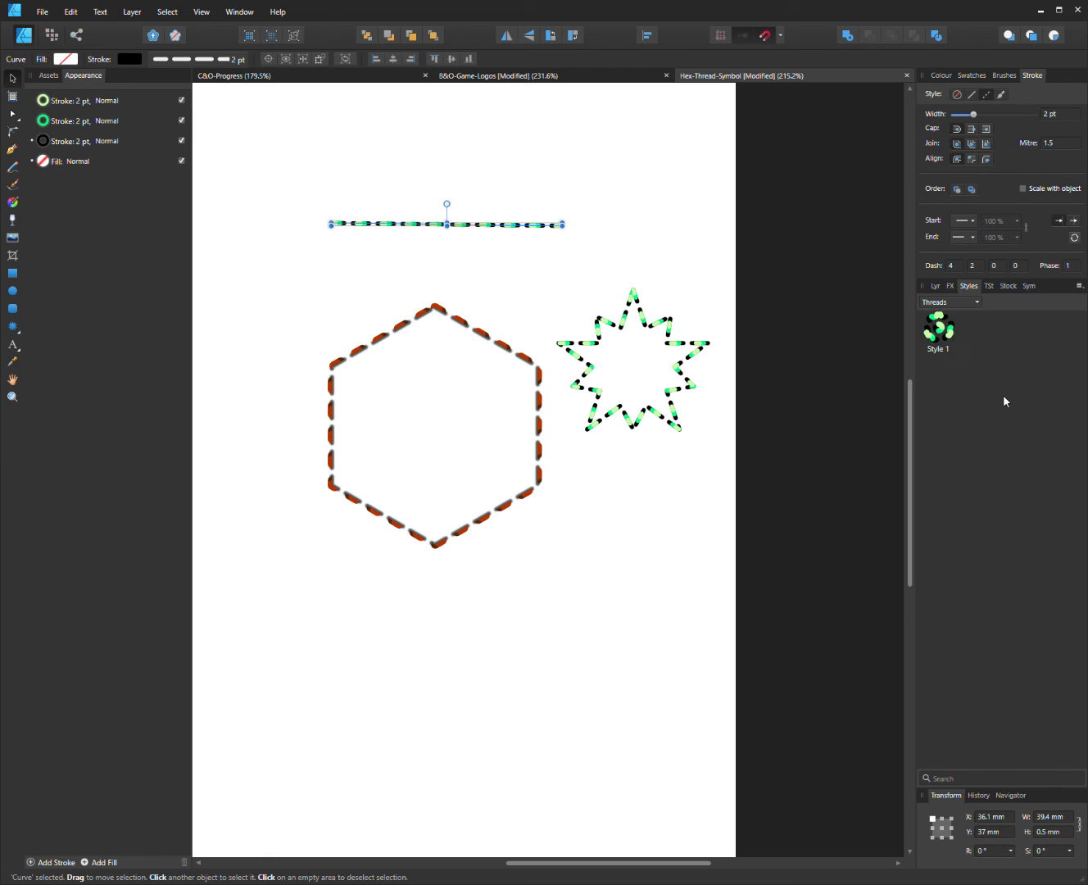
Delete the double star beside the hexagon
{"action": "left_click", "coordinate": [643, 355]}
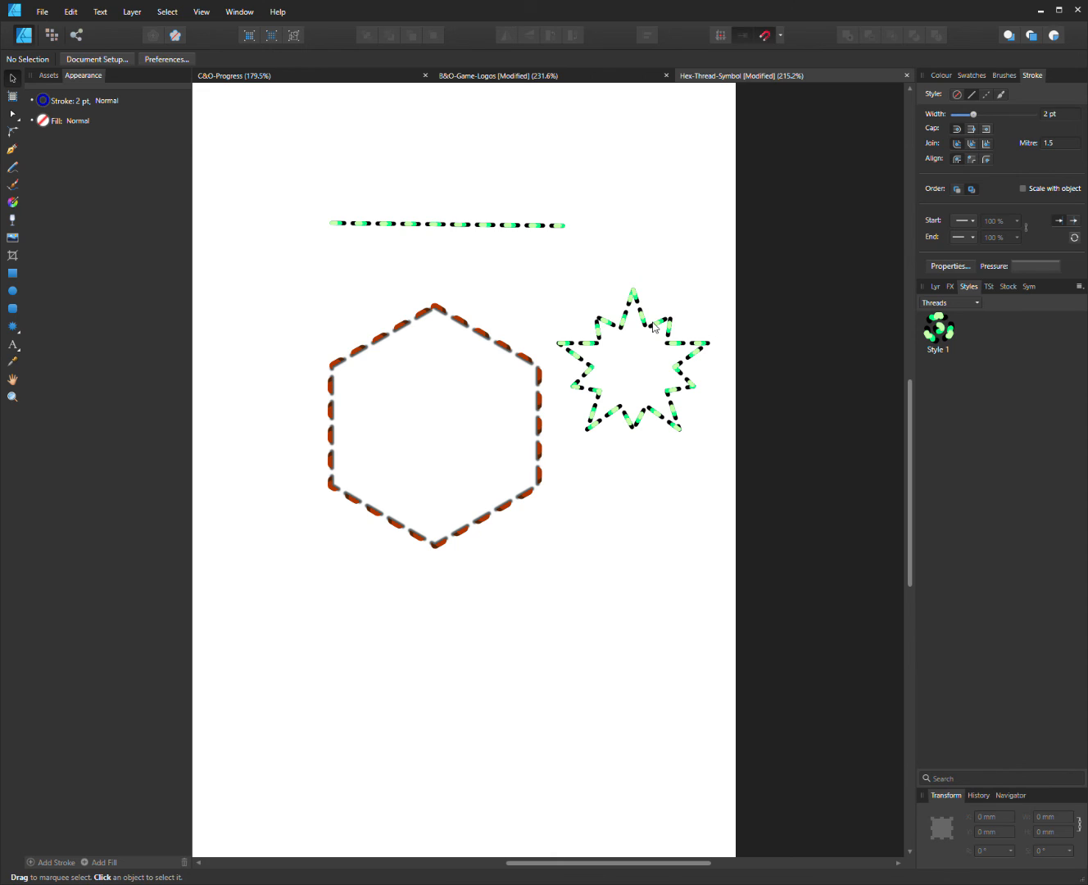
{"action": "left_click", "coordinate": [653, 323]}
{"action": "key", "text": "Delete"}
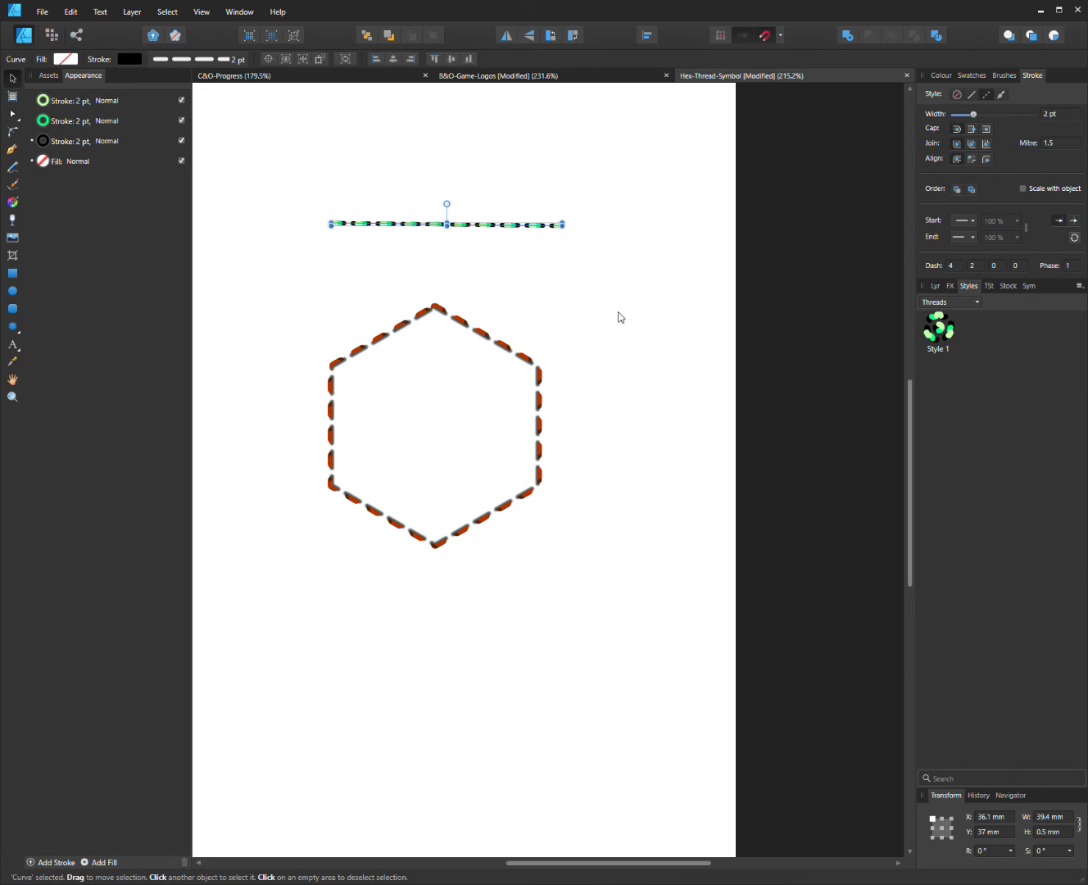
Draw a rounded rectangle about 24 mm wide and 25 mm high beside the hexagon and apply the saved style from the Threads category
{"action": "left_click", "coordinate": [13, 308]}
{"action": "left_click_drag", "start_coordinate": [577, 279], "coordinate": [717, 427]}
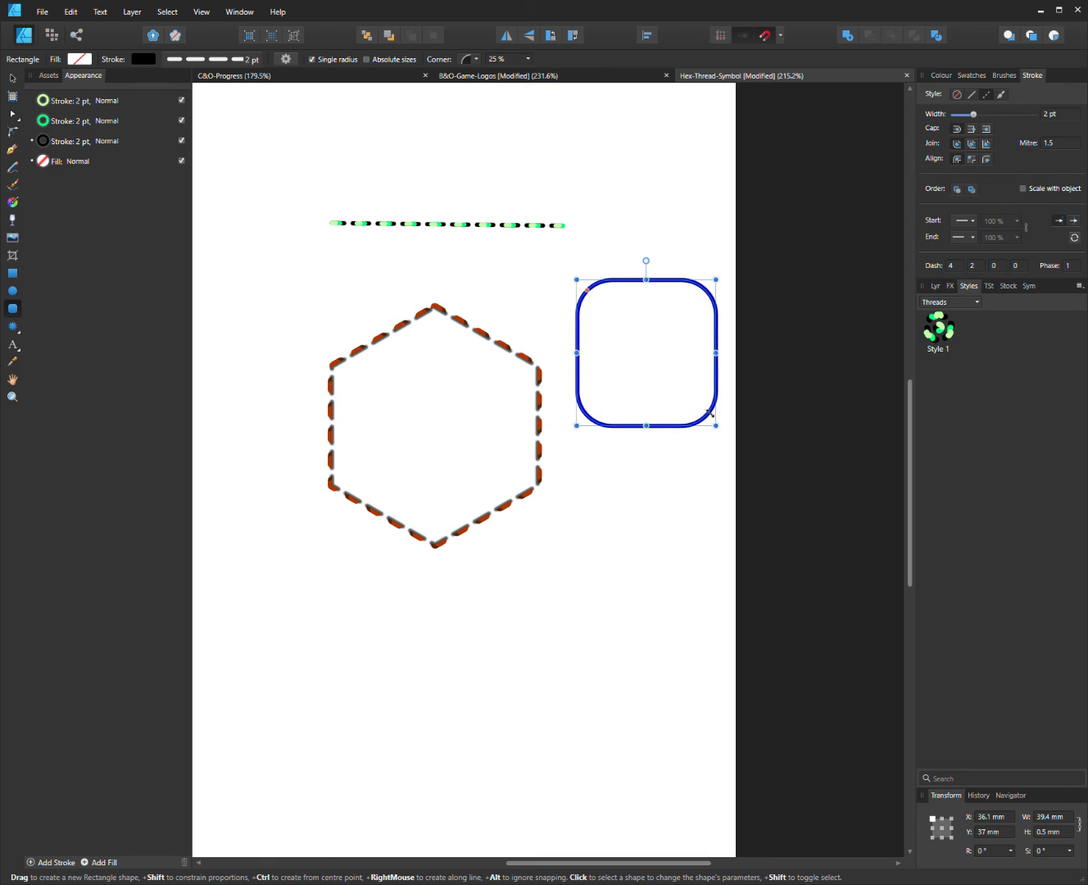
{"action": "left_click", "coordinate": [939, 328]}
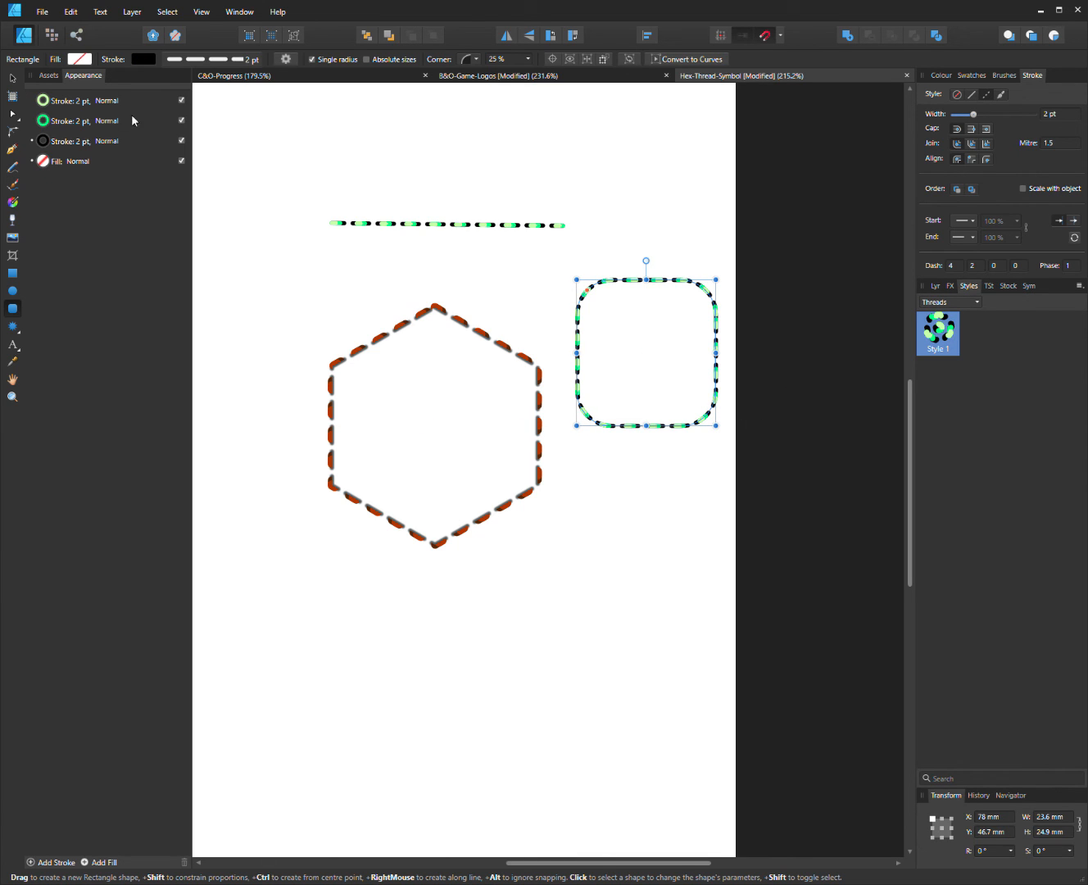
{"action": "left_click", "coordinate": [11, 78]}
{"action": "left_click", "coordinate": [589, 213]}
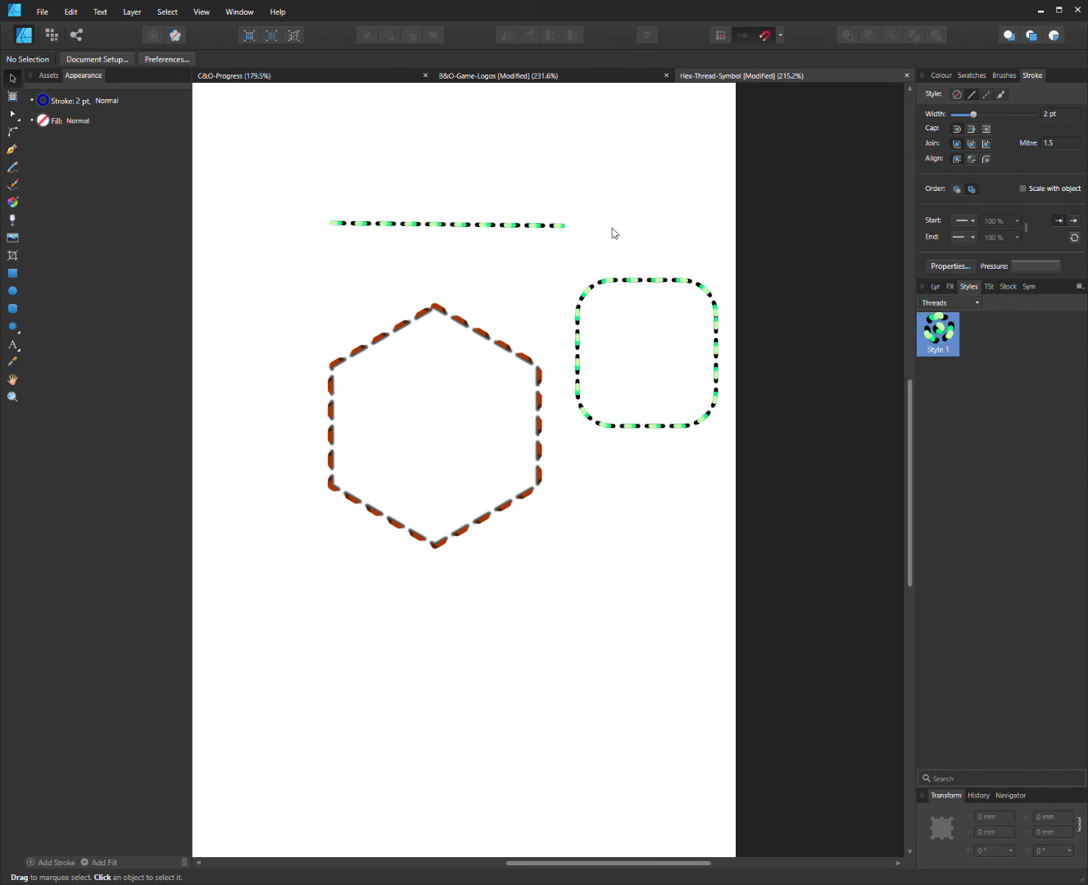
{"action": "scroll", "coordinate": [597, 261], "scroll_direction": "up", "scroll_amount": 2}
{"action": "scroll", "coordinate": [606, 276], "scroll_direction": "up", "scroll_amount": 1}
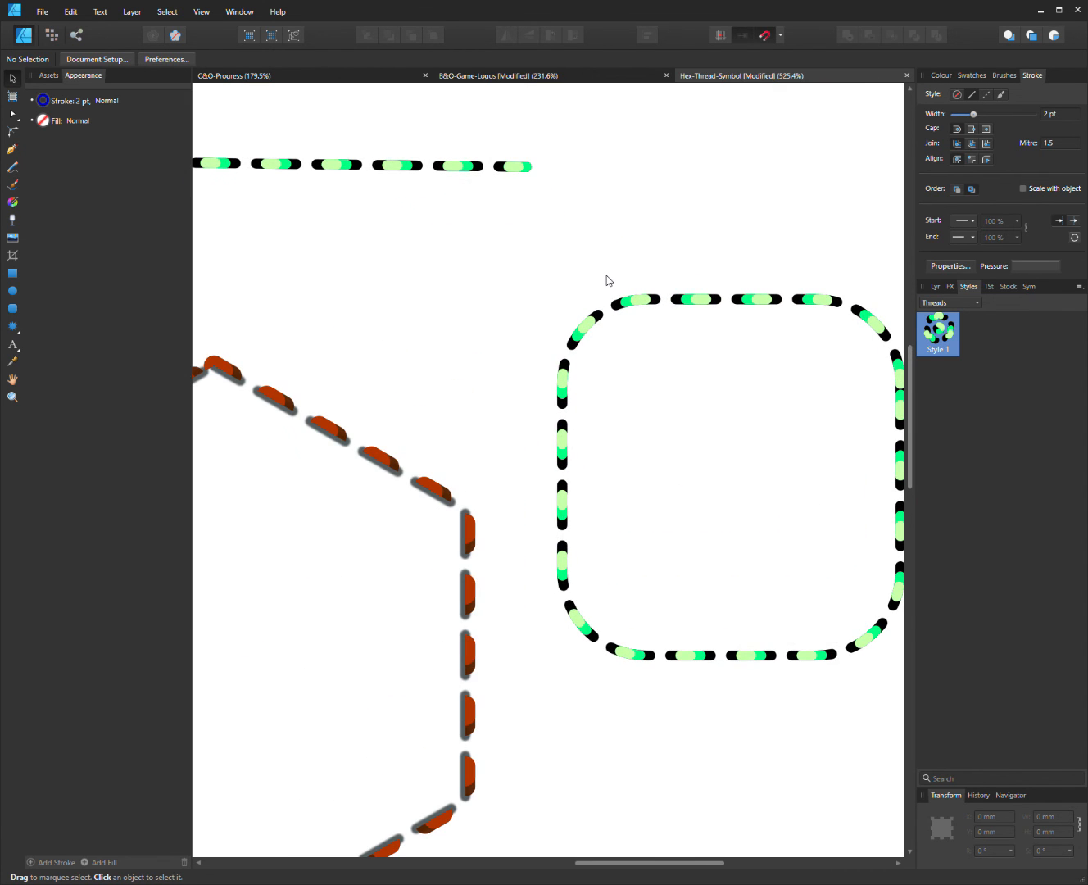
{"action": "scroll", "coordinate": [604, 286], "scroll_direction": "down", "scroll_amount": 2}
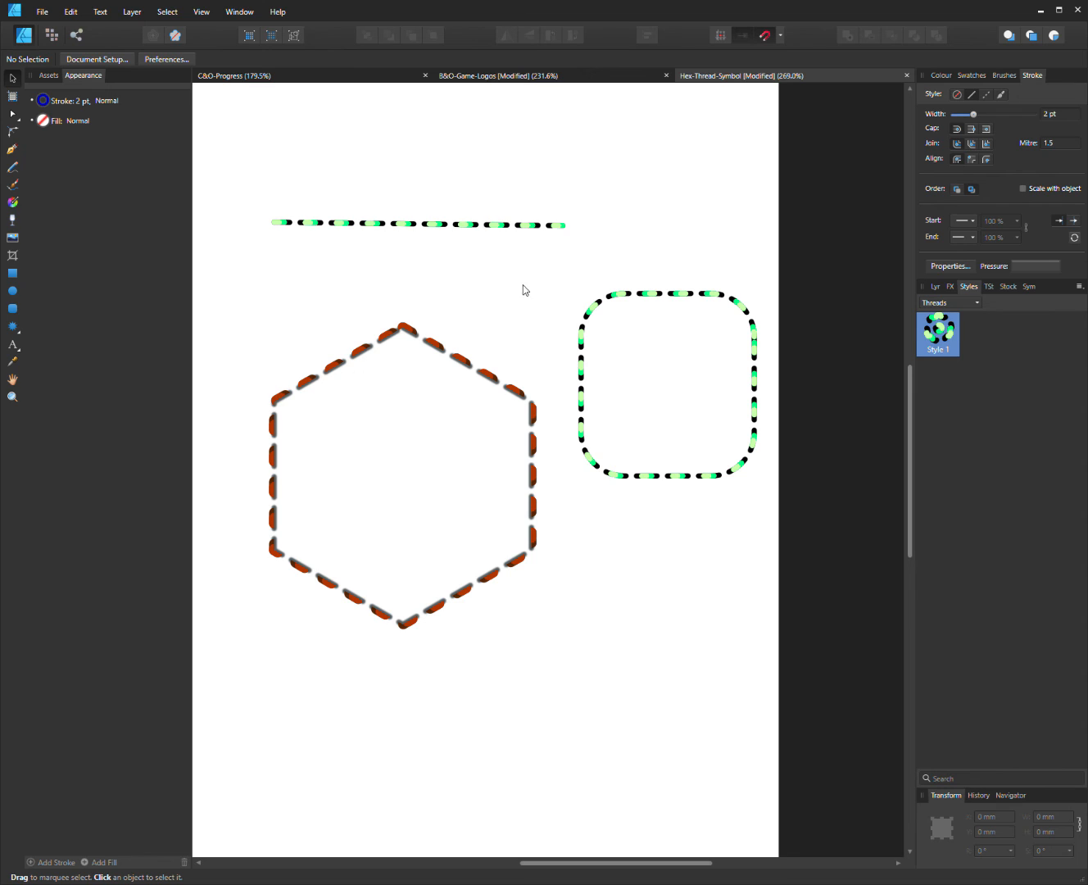